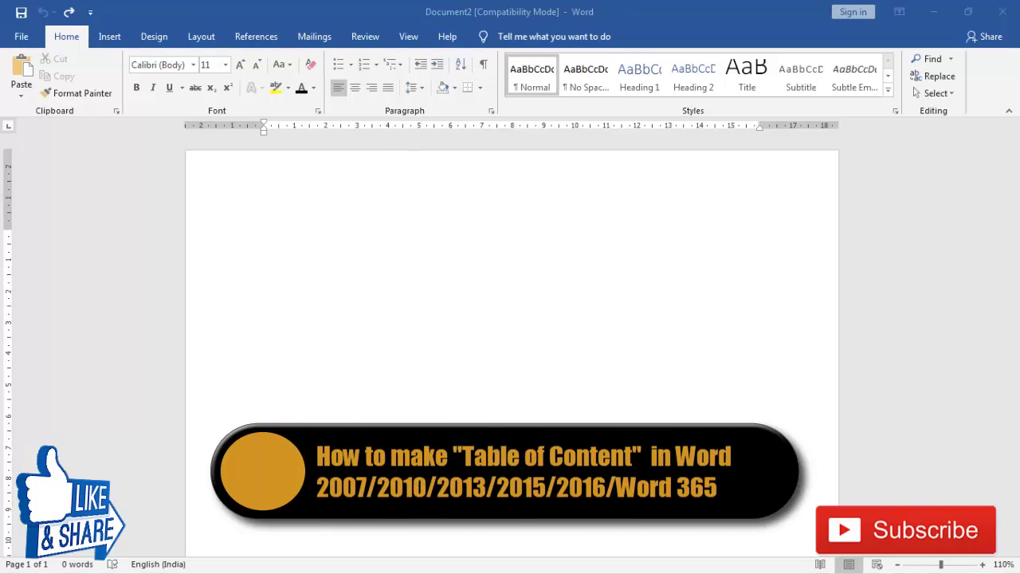
# Generate sample paragraphs with =rand(25) on the blank page, keeping an empty top line
pyautogui.click(218, 252)
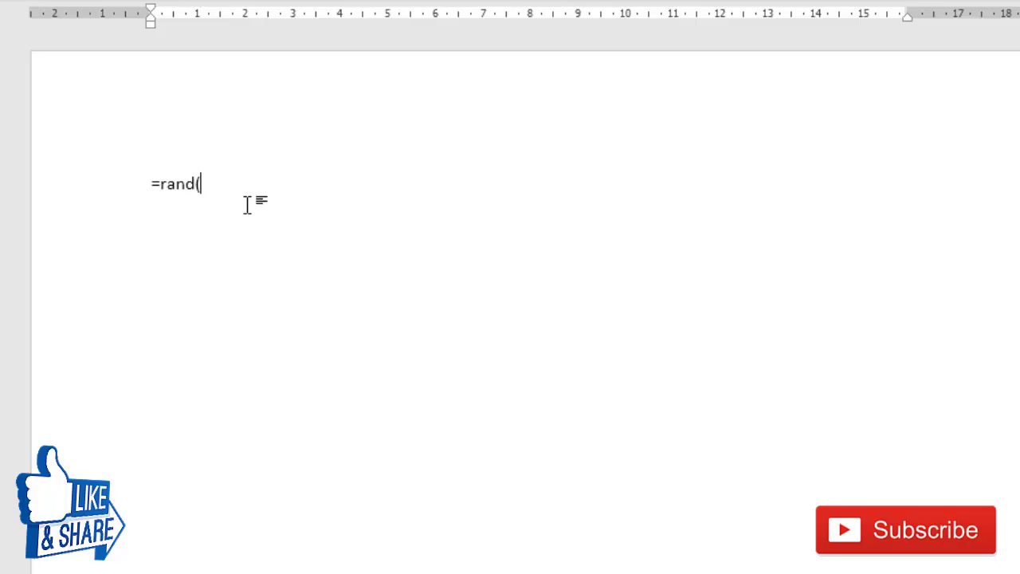
pyautogui.press('Return')
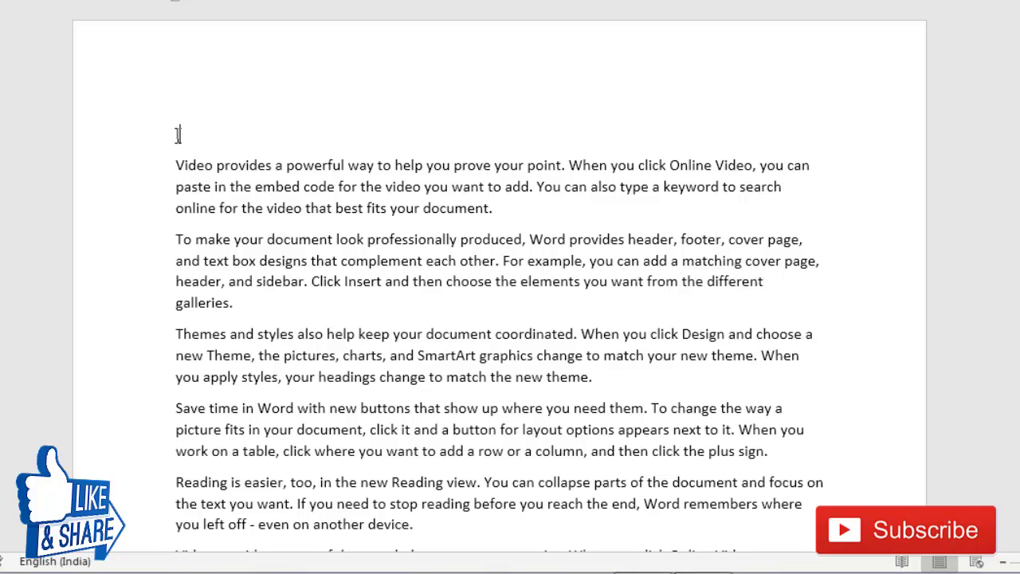
# Type 'Introduction (L1)' at the top and 'Heading (L1)' after the galleries paragraph
pyautogui.write('duction (L1')
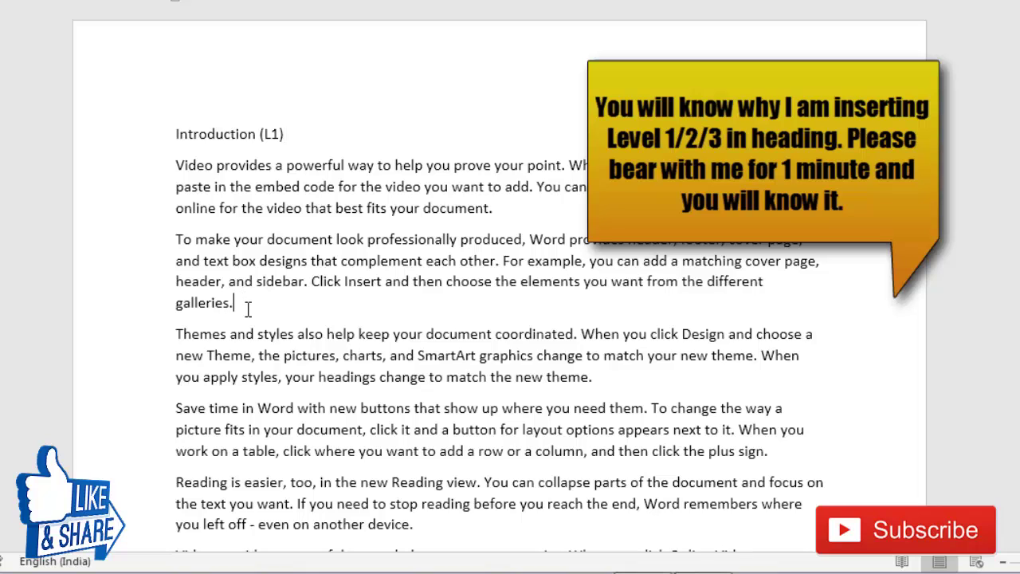
pyautogui.press('Return')
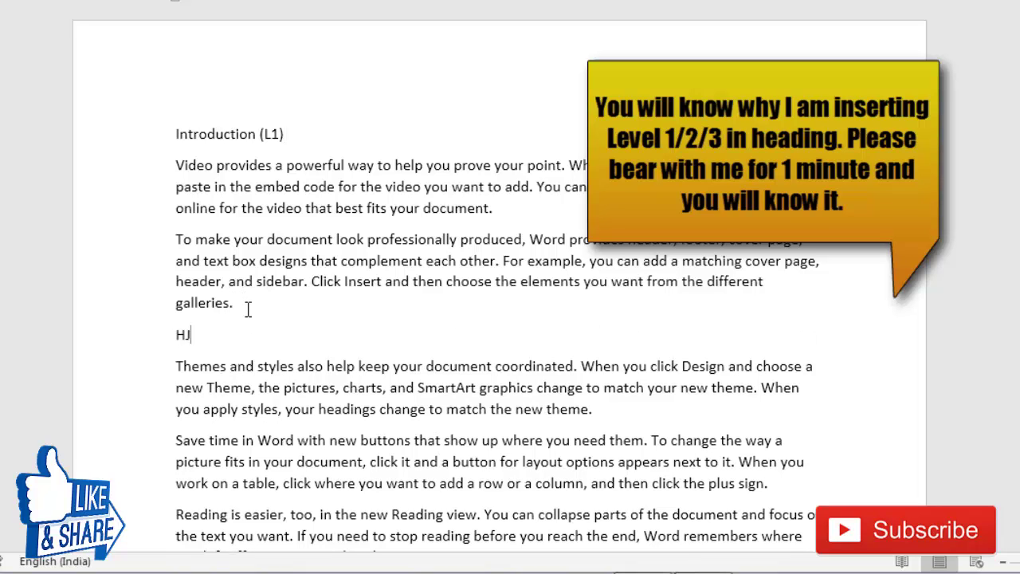
pyautogui.write('Heading')
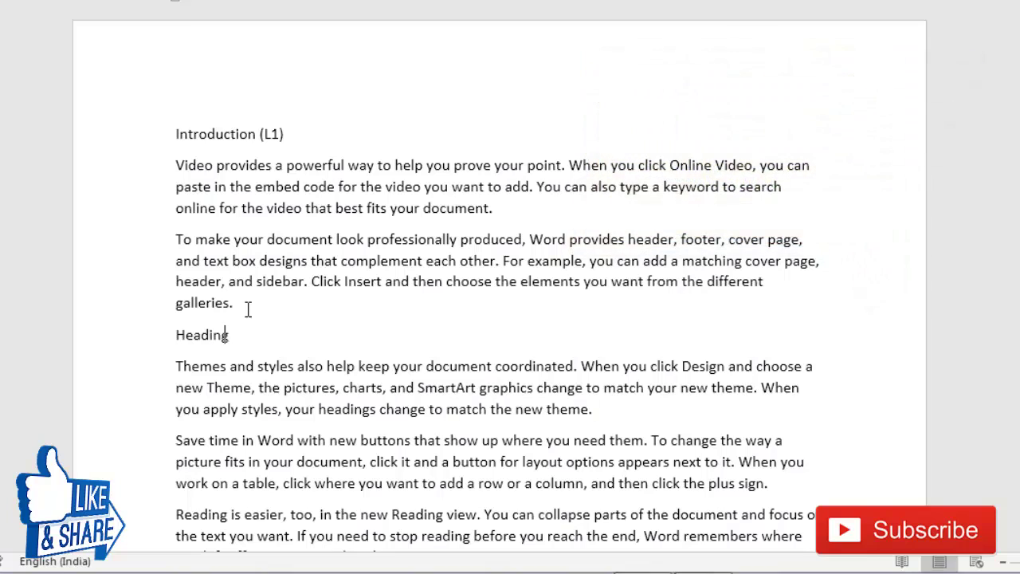
pyautogui.write(' (L1)')
# Copy the Heading (L1) line and paste it as a new line after the plus sign paragraph
pyautogui.doubleClick(189, 340)
pyautogui.keyDown('shift'); pyautogui.click(251, 353); pyautogui.keyUp('shift')
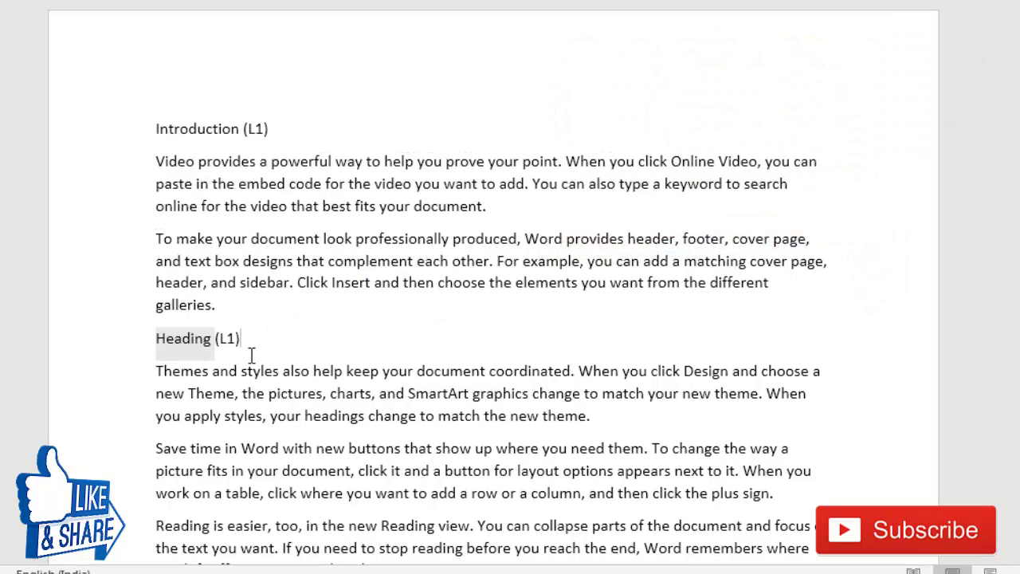
pyautogui.moveTo(242, 339); pyautogui.dragTo(153, 340)
pyautogui.hotkey('ctrl', 'c')
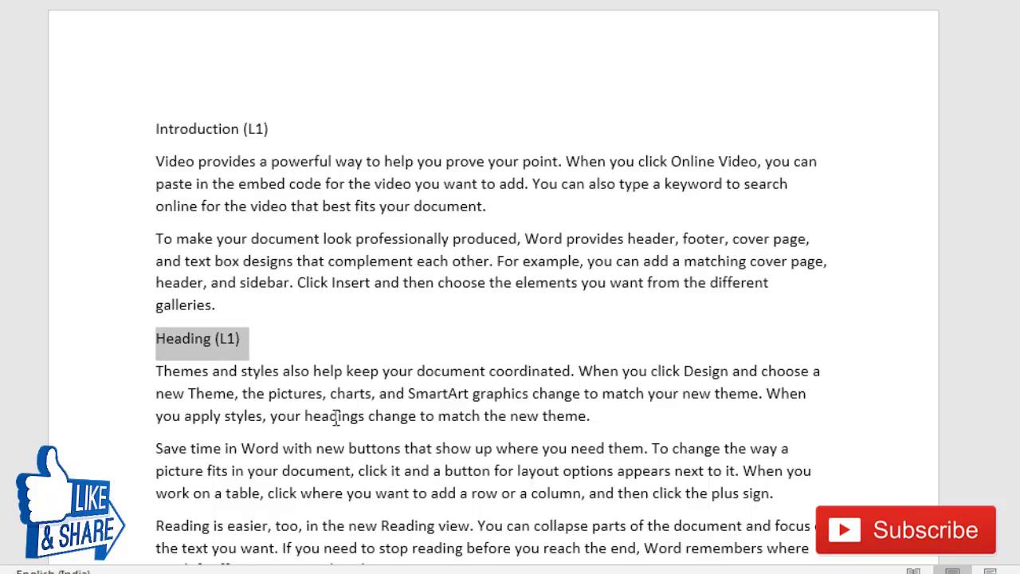
pyautogui.scroll(-1, 721, 429)
pyautogui.click(780, 448)
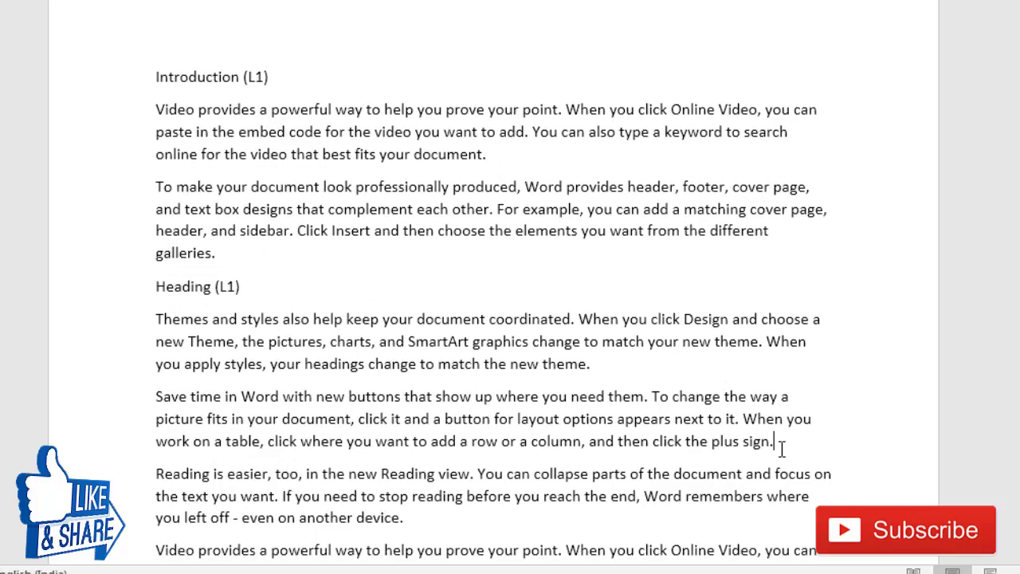
pyautogui.press('Return')
pyautogui.hotkey('ctrl', 'v')
pyautogui.press('BackSpace')
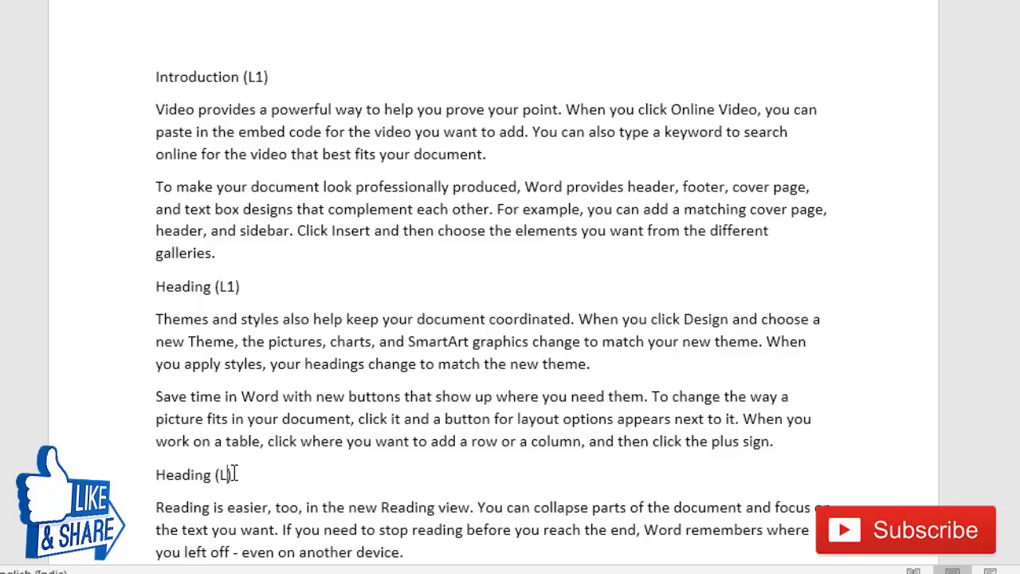
pyautogui.scroll(-3, 341, 468)
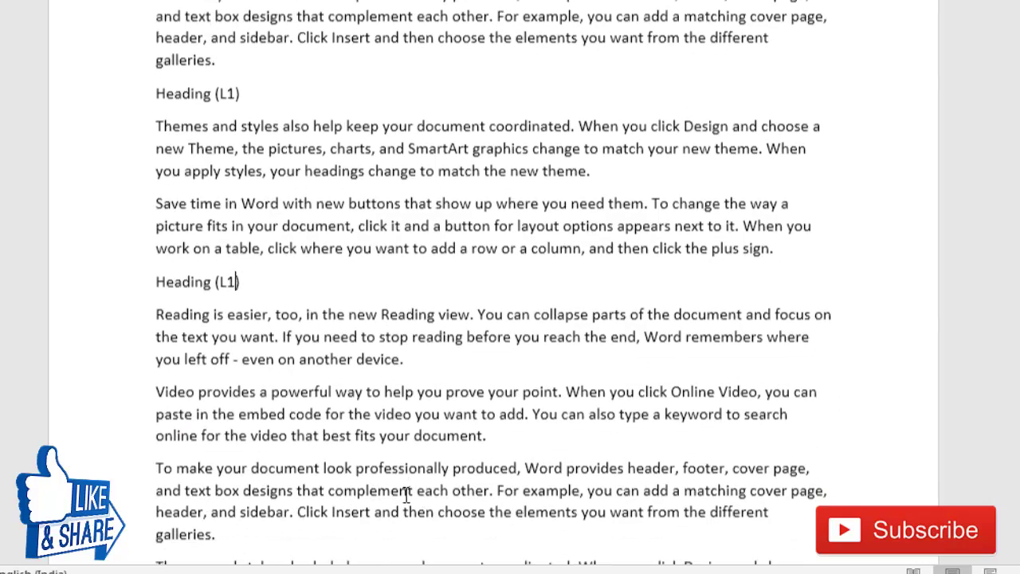
# Paste a heading after the Video provides paragraph and change it to 'Heading (L2)'
pyautogui.press('Return')
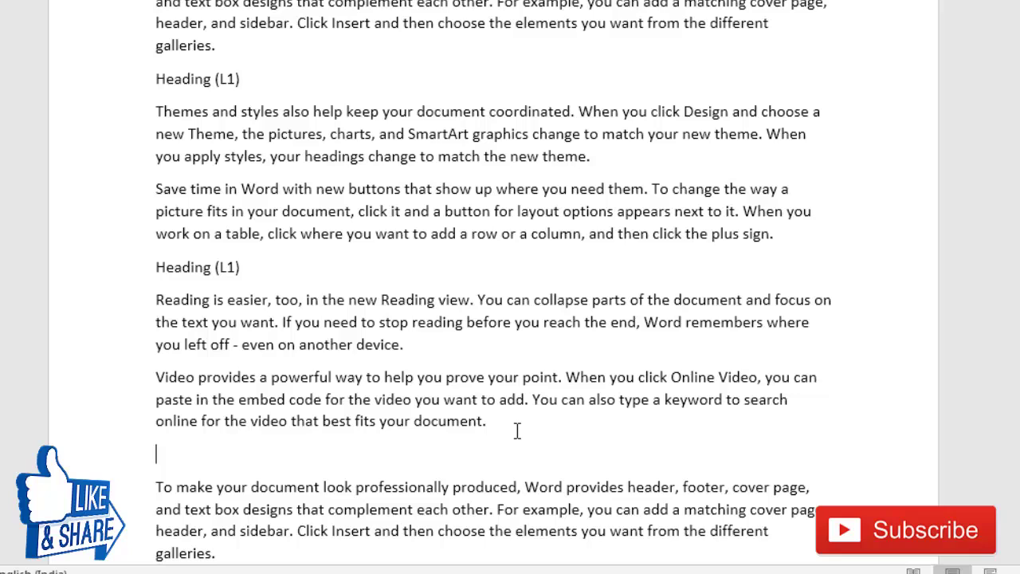
pyautogui.hotkey('ctrl', 'v')
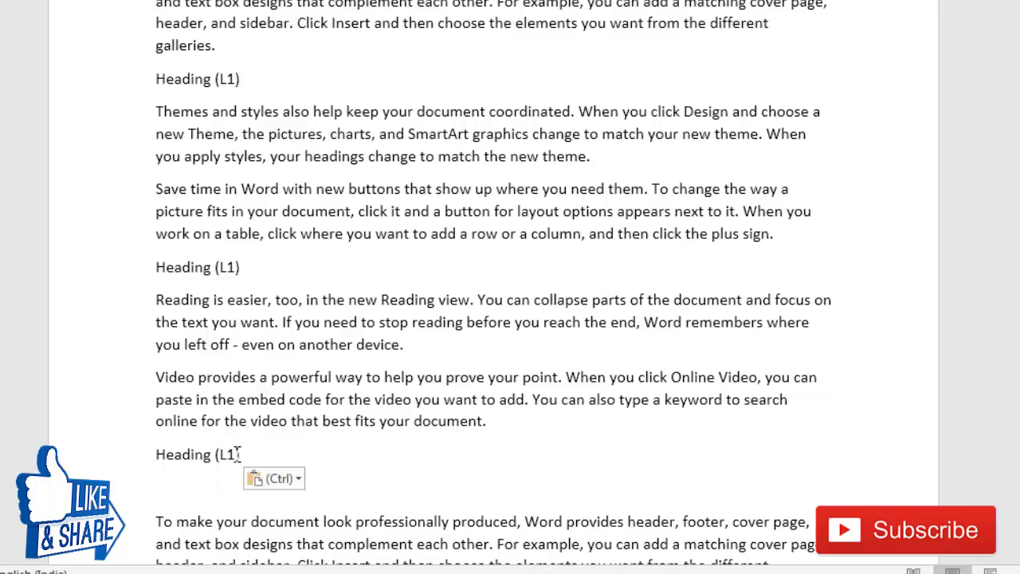
pyautogui.click(237, 455)
pyautogui.press('BackSpace')
pyautogui.write('2')
pyautogui.press('BackSpace')
# Paste a heading after the later galleries paragraph and change it to 'Heading (L3)'
pyautogui.scroll(-3, 191, 490)
pyautogui.scroll(-3, 343, 508)
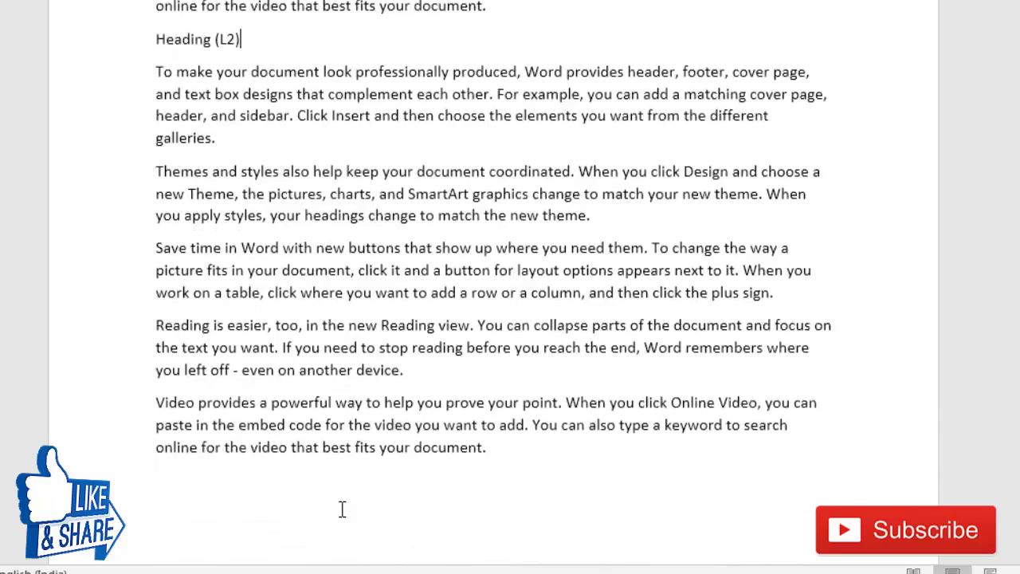
pyautogui.scroll(-8, 343, 508)
pyautogui.click(255, 439)
pyautogui.press('Return')
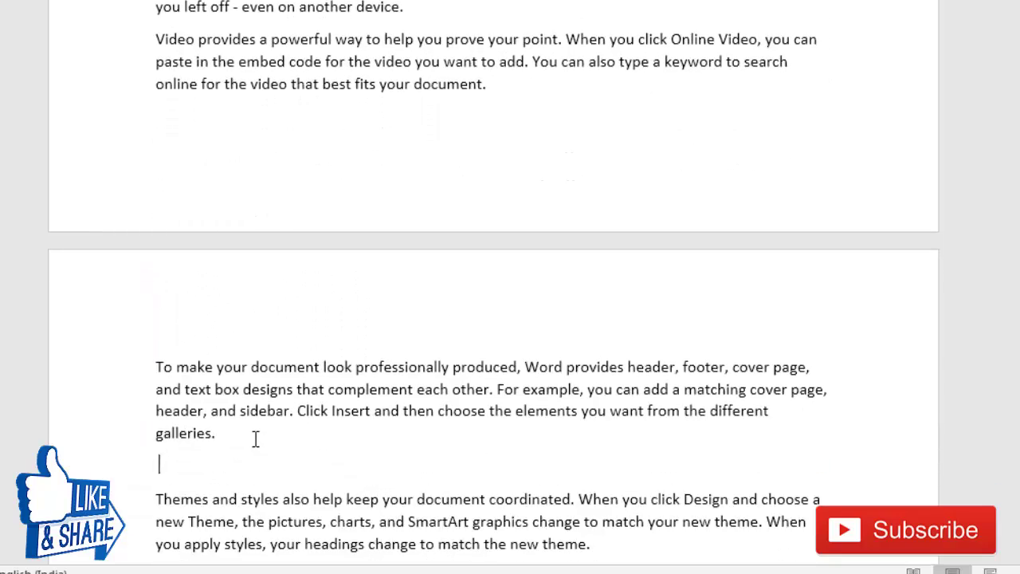
pyautogui.hotkey('ctrl', 'v')
pyautogui.moveTo(236, 467); pyautogui.dragTo(228, 466)
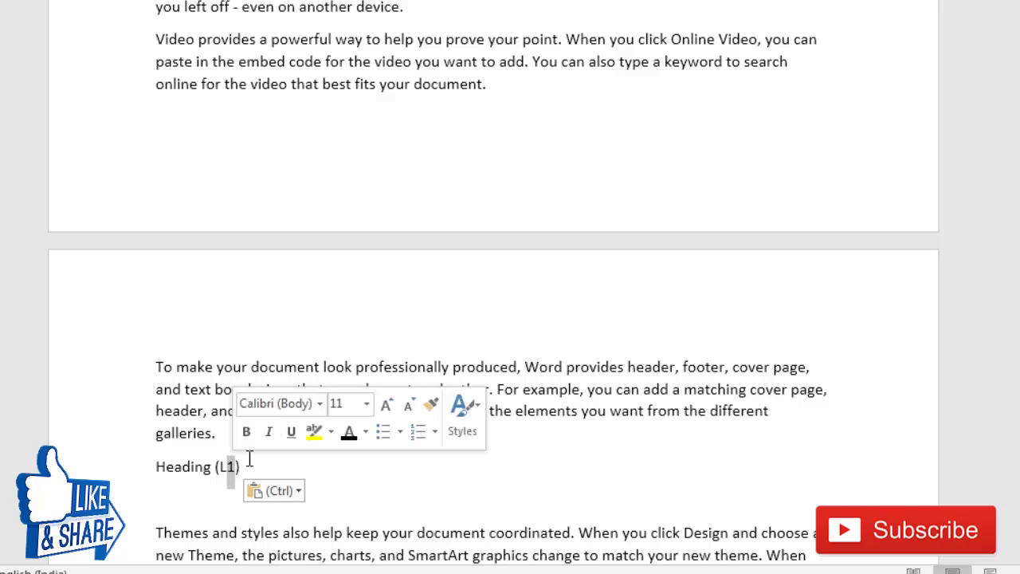
pyautogui.write('3')
# Add a second 'Heading (L3)' after the device. paragraph and remove the extra blank lines
pyautogui.scroll(-5, 246, 455)
pyautogui.scroll(-1, 246, 451)
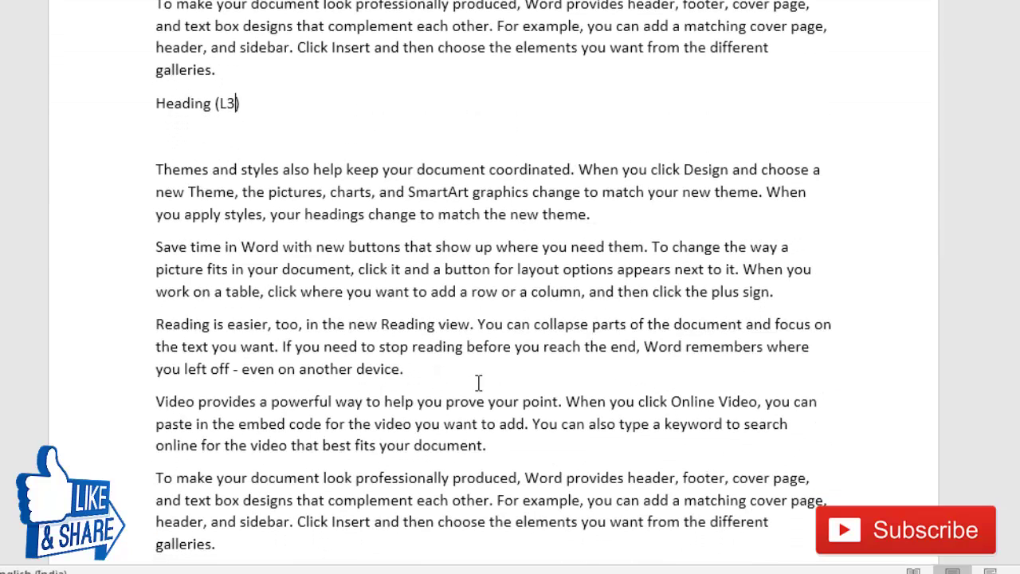
pyautogui.press('Return')
pyautogui.hotkey('ctrl', 'v')
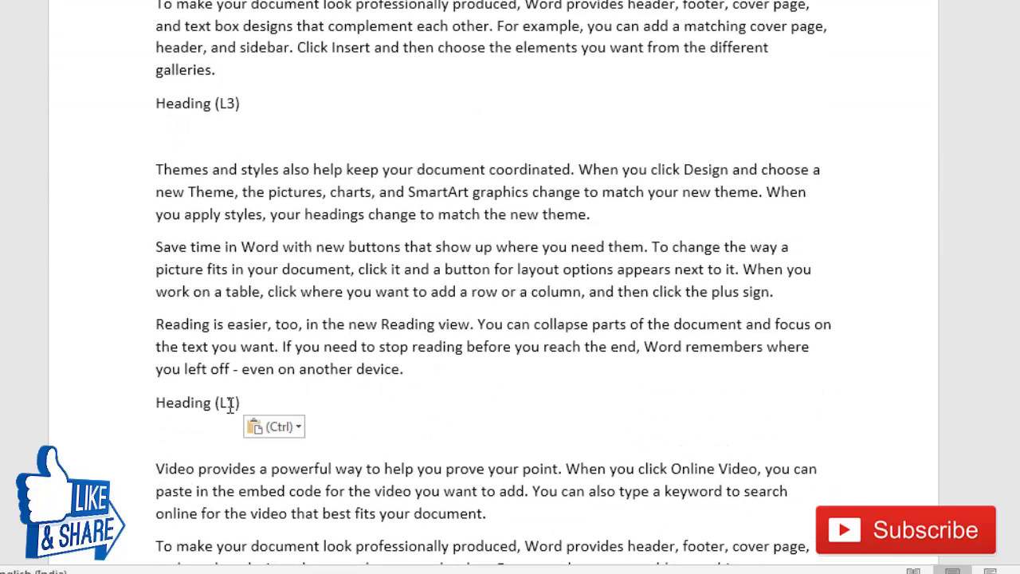
pyautogui.moveTo(236, 403); pyautogui.dragTo(228, 403)
pyautogui.press('Delete')
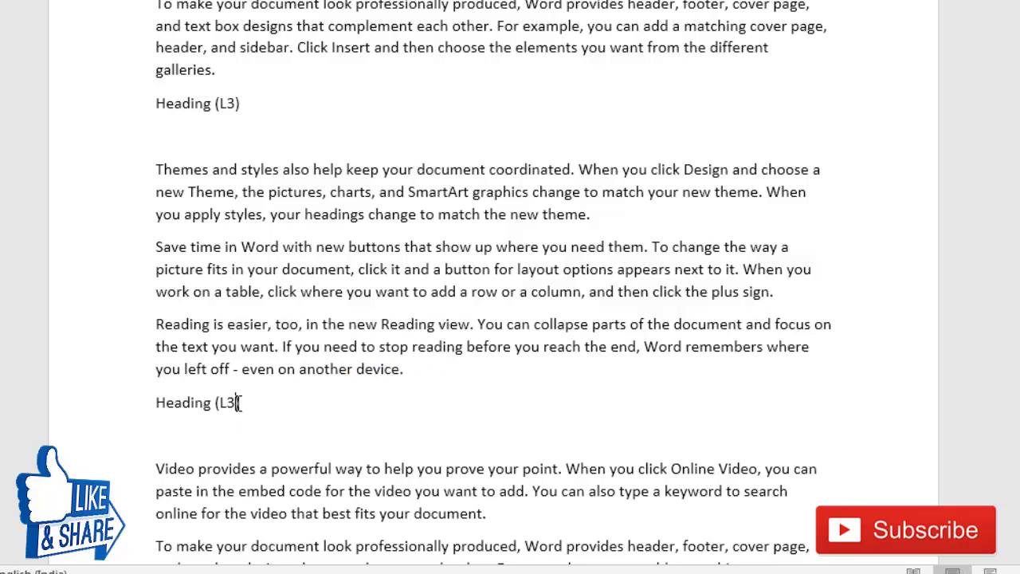
pyautogui.press('End')
pyautogui.press('Delete')
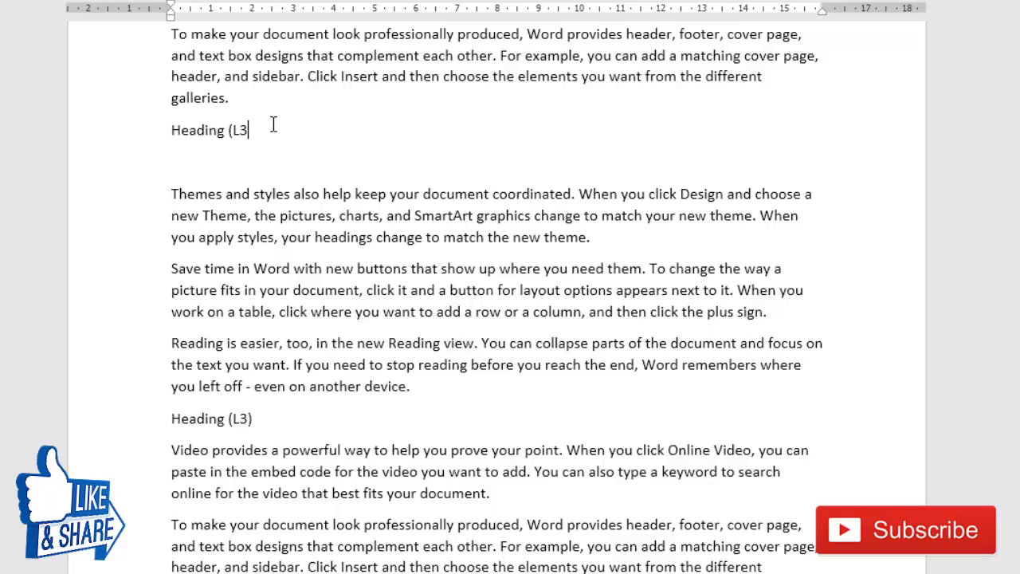
pyautogui.press('Delete')
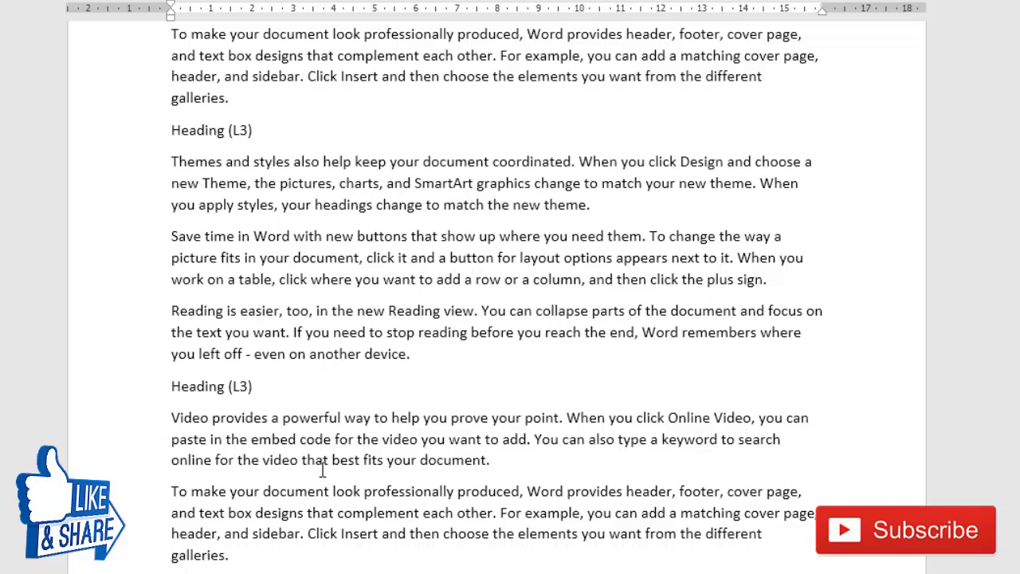
pyautogui.scroll(15, 323, 470)
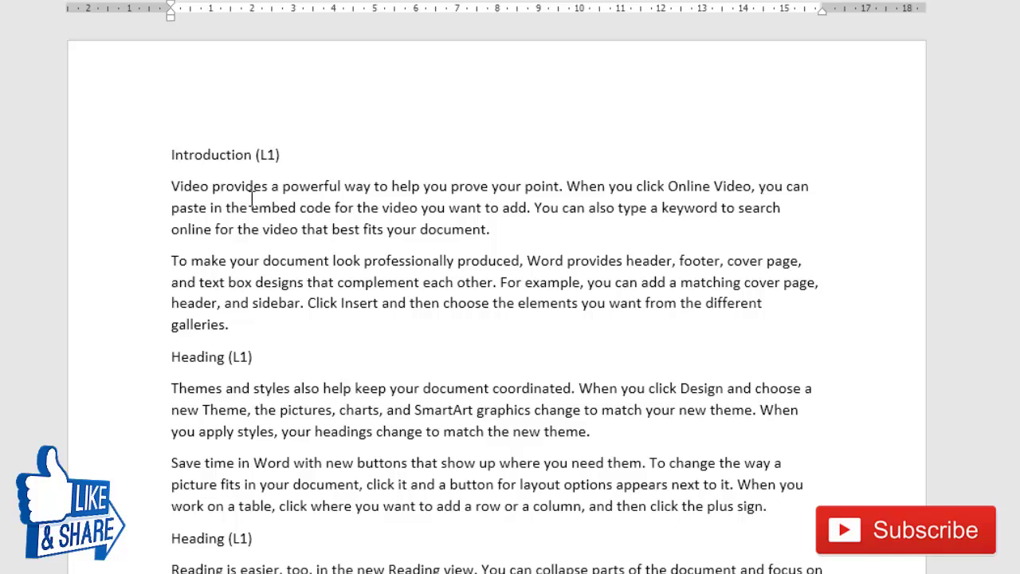
# Apply the Heading 1 style to the Introduction (L1) line and leave it selected
pyautogui.moveTo(170, 155); pyautogui.dragTo(277, 155)
pyautogui.moveTo(345, 237); pyautogui.dragTo(351, 237)
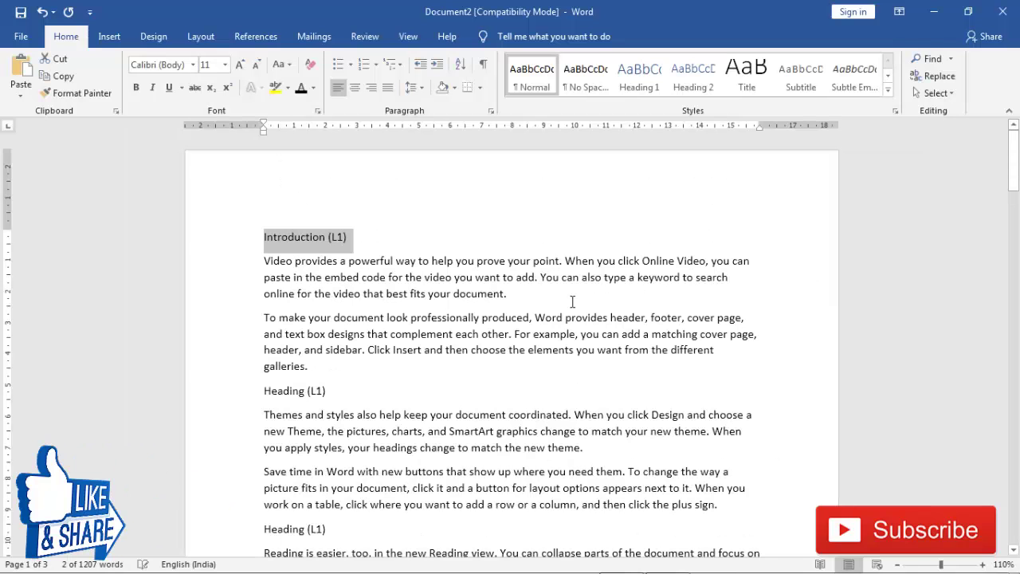
pyautogui.click(428, 330)
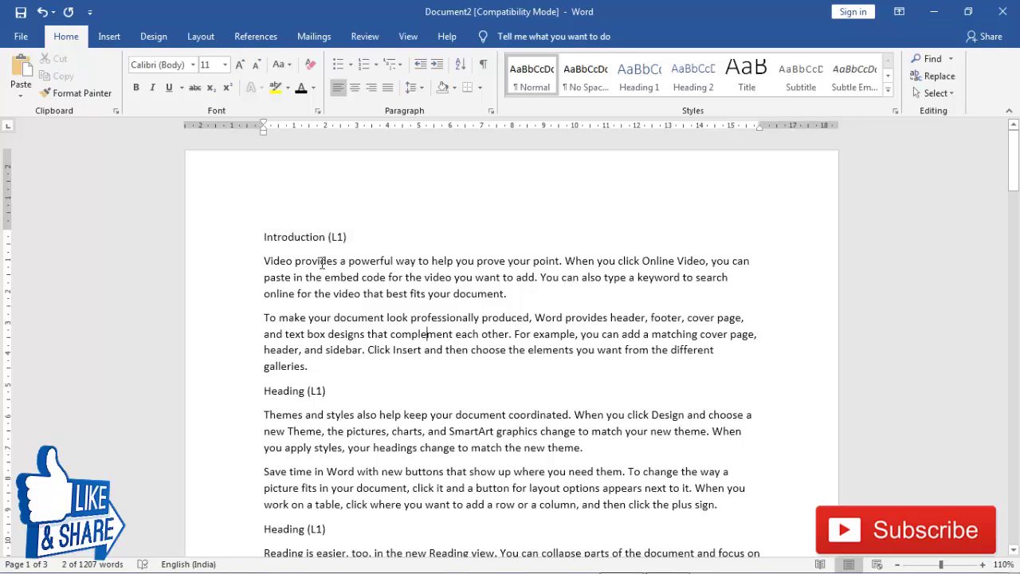
pyautogui.moveTo(280, 239); pyautogui.dragTo(350, 235)
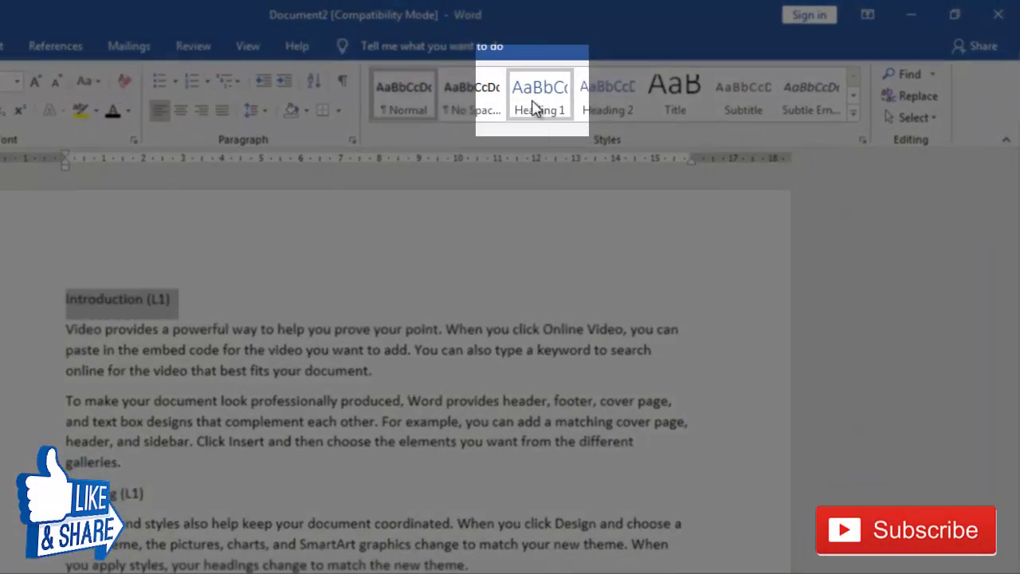
pyautogui.click(540, 112)
pyautogui.click(266, 365)
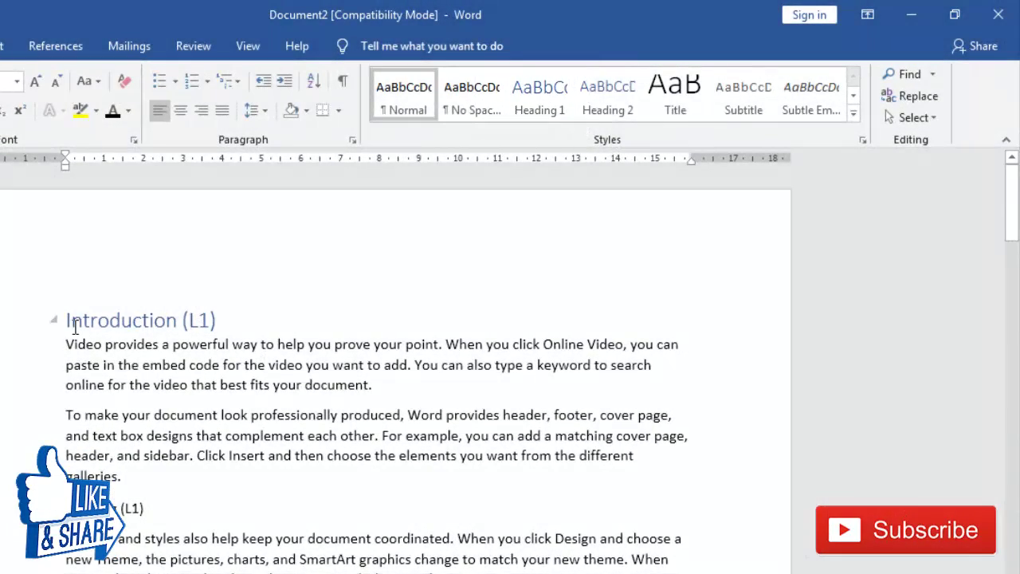
pyautogui.moveTo(68, 319); pyautogui.dragTo(220, 316)
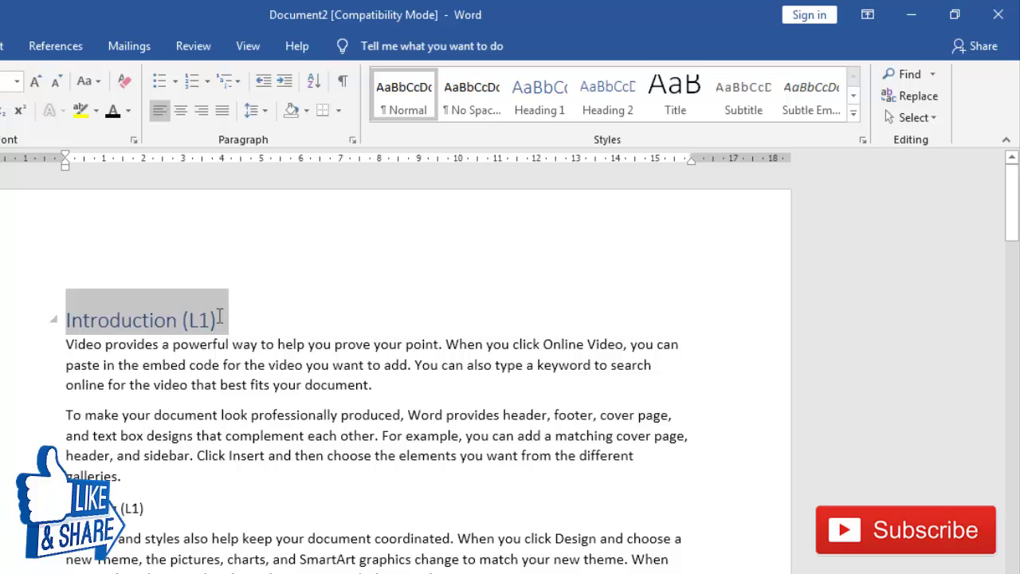
pyautogui.click(222, 414)
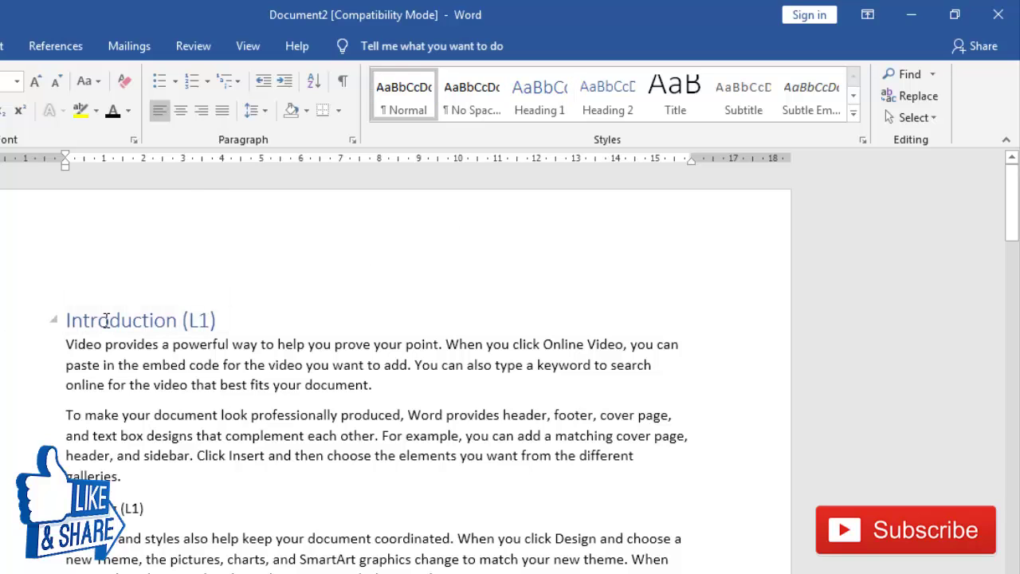
pyautogui.moveTo(89, 320); pyautogui.dragTo(199, 318)
# Modify the Heading 1 style font to black, 14 pt, Times New Roman
pyautogui.rightClick(533, 92)
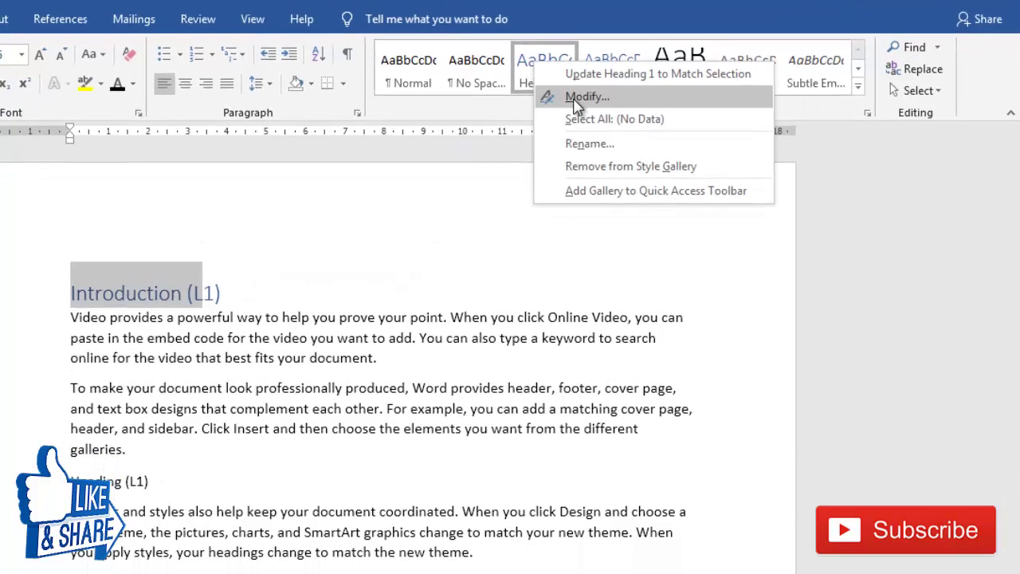
pyautogui.click(575, 99)
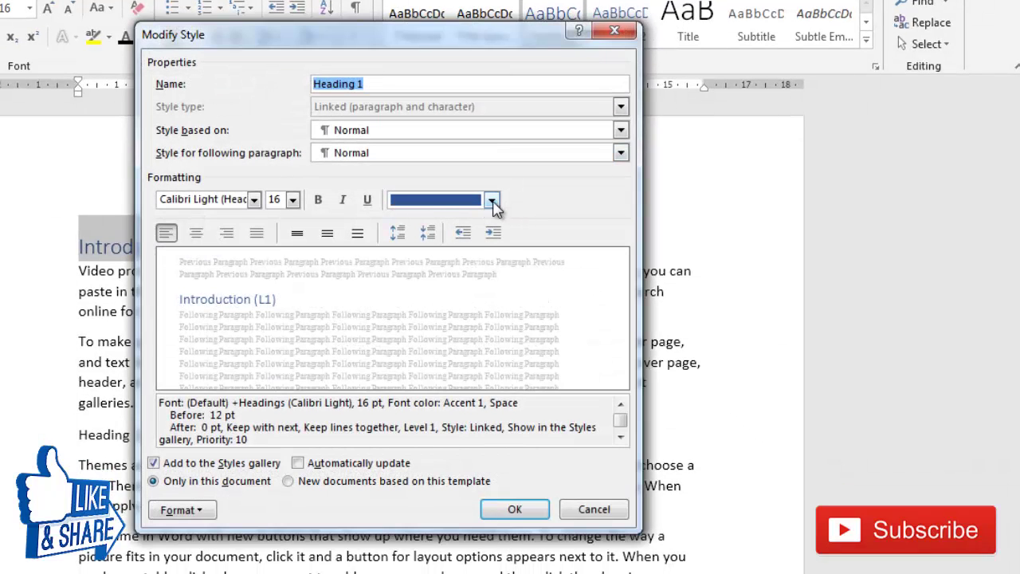
pyautogui.click(492, 201)
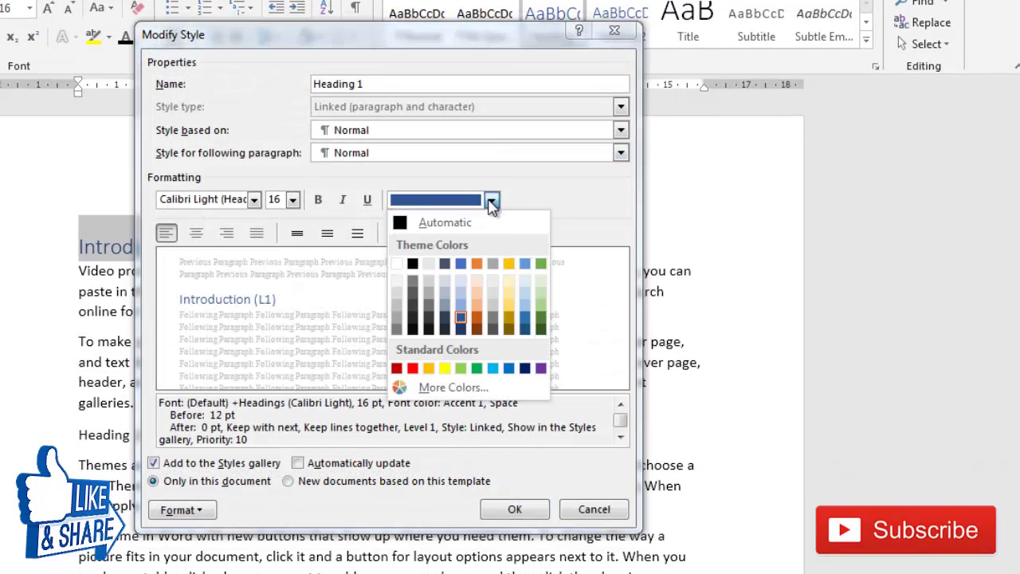
pyautogui.click(413, 265)
pyautogui.click(293, 200)
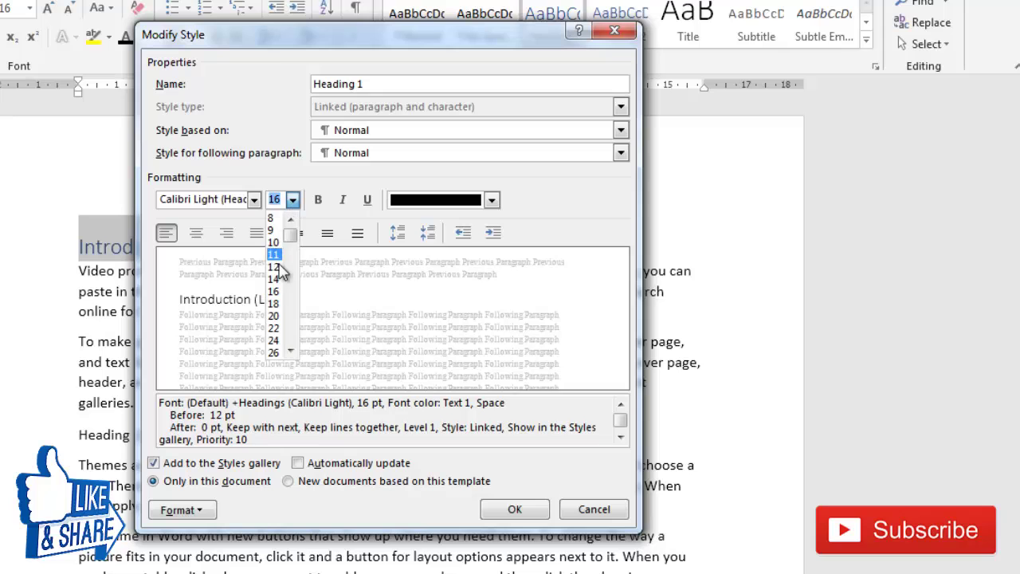
pyautogui.click(275, 293)
pyautogui.click(293, 200)
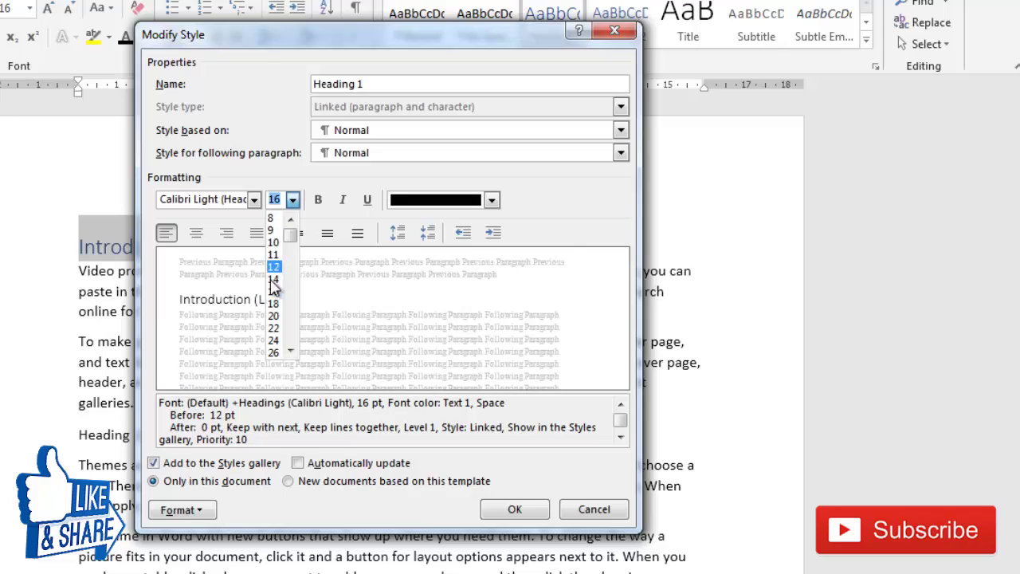
pyautogui.click(275, 279)
pyautogui.click(255, 201)
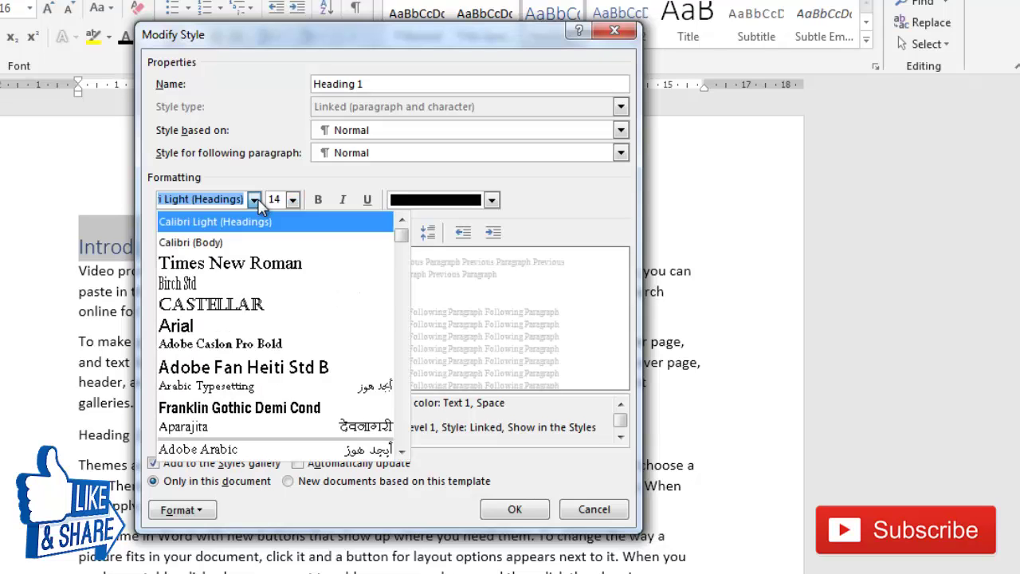
pyautogui.click(239, 266)
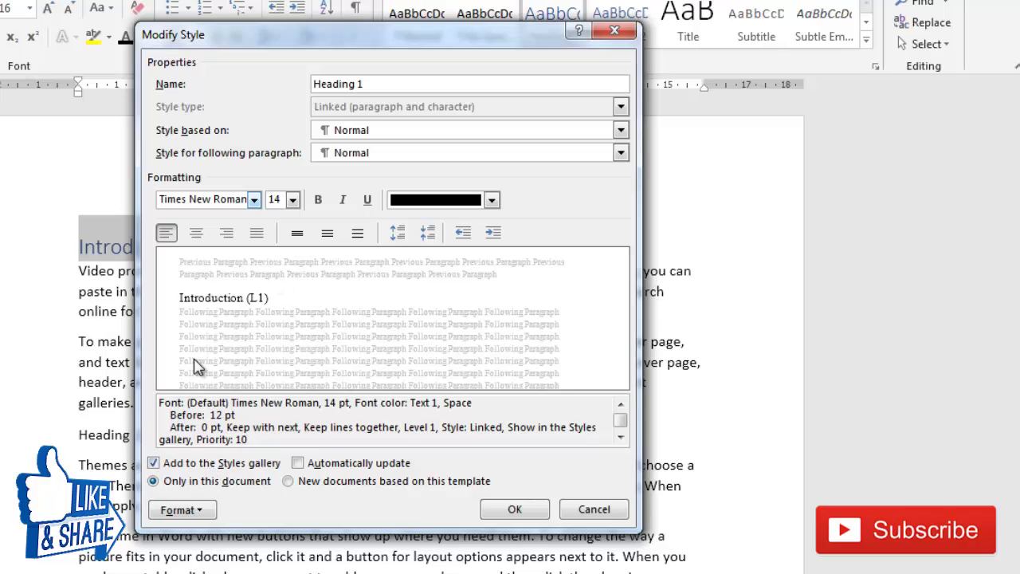
# Give Heading 1 a double-line bottom border, leaving paragraph settings unchanged
pyautogui.click(195, 510)
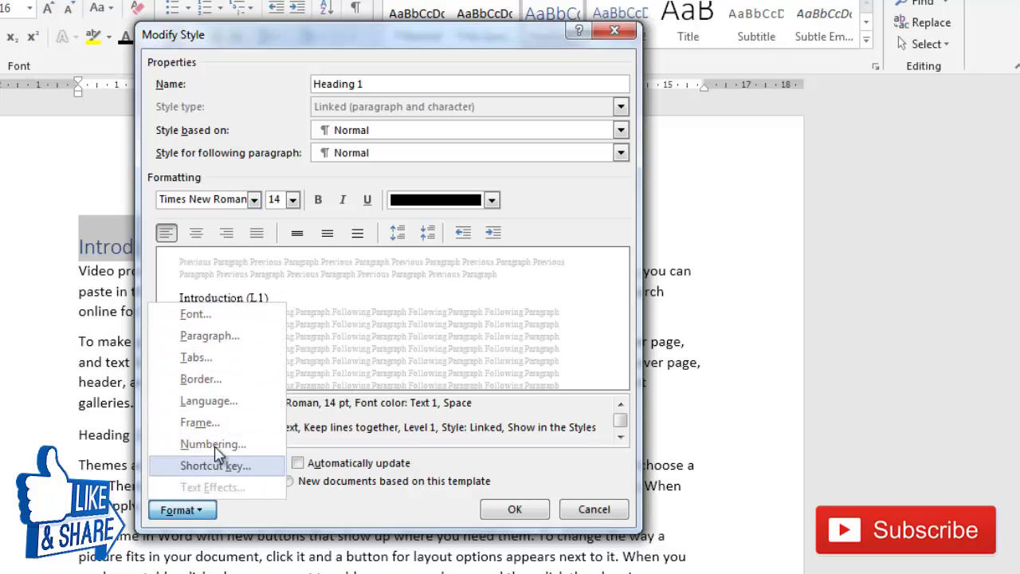
pyautogui.click(275, 338)
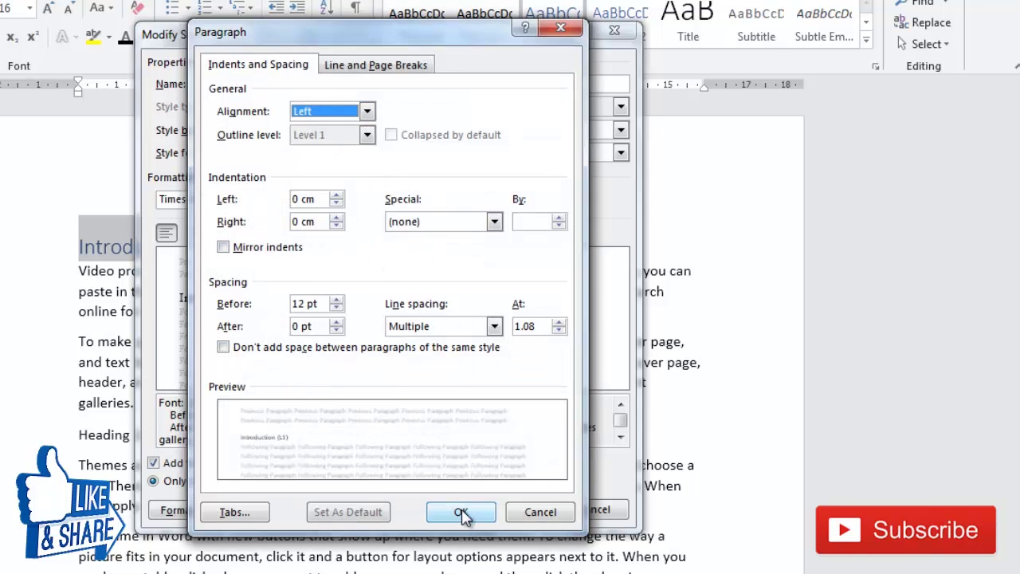
pyautogui.click(433, 511)
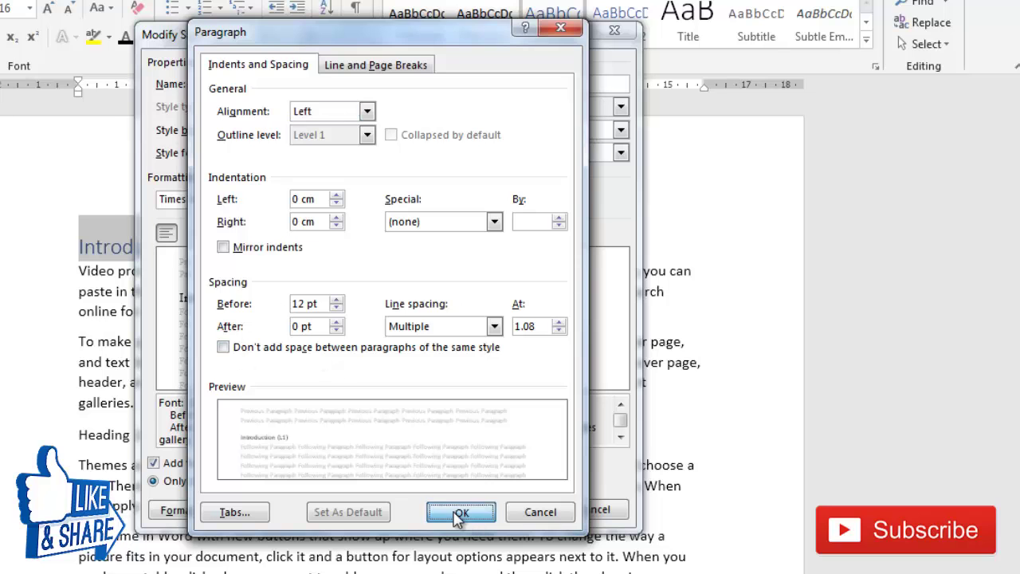
pyautogui.click(177, 510)
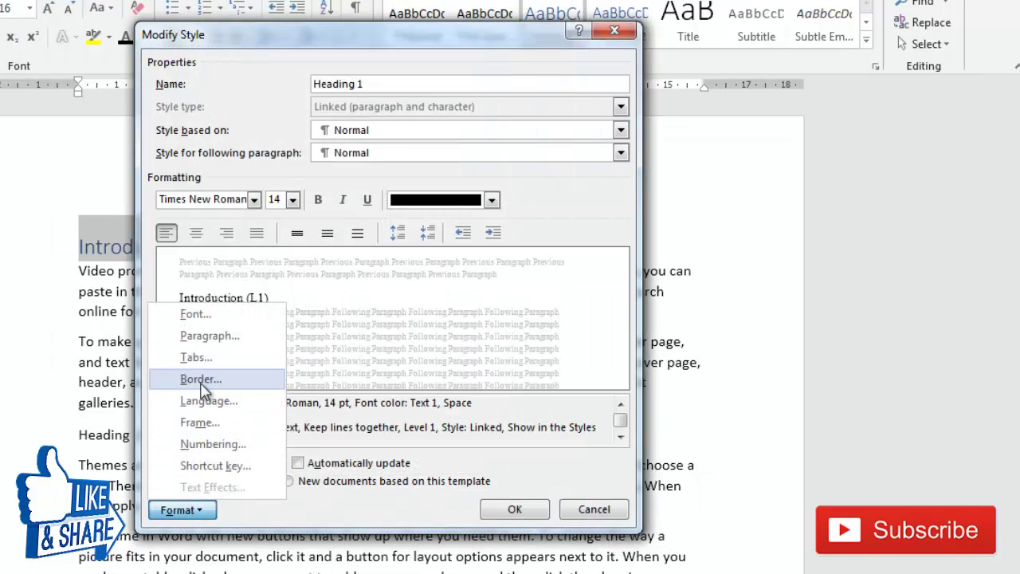
pyautogui.click(197, 382)
pyautogui.click(428, 280)
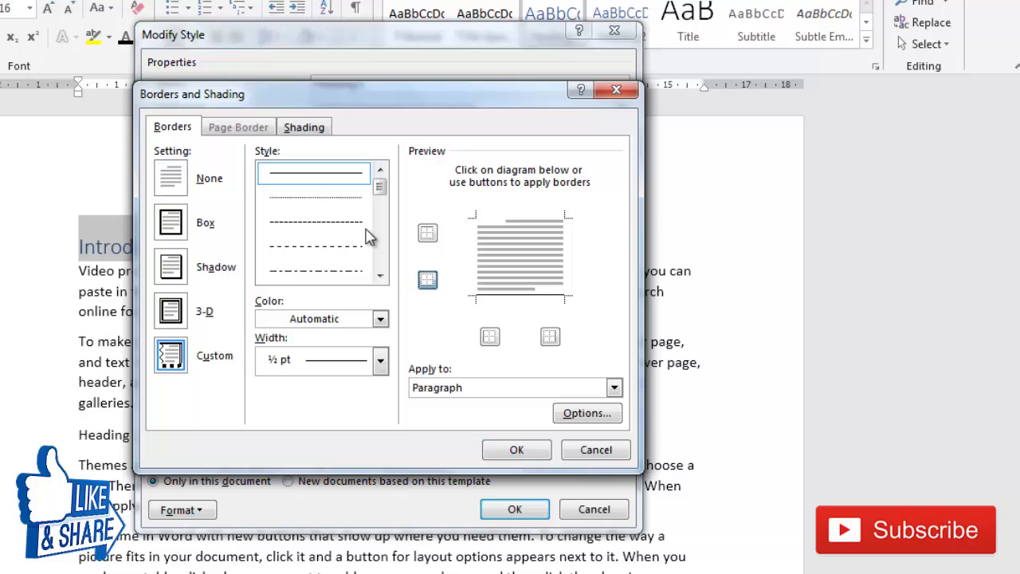
pyautogui.moveTo(381, 188); pyautogui.dragTo(371, 221)
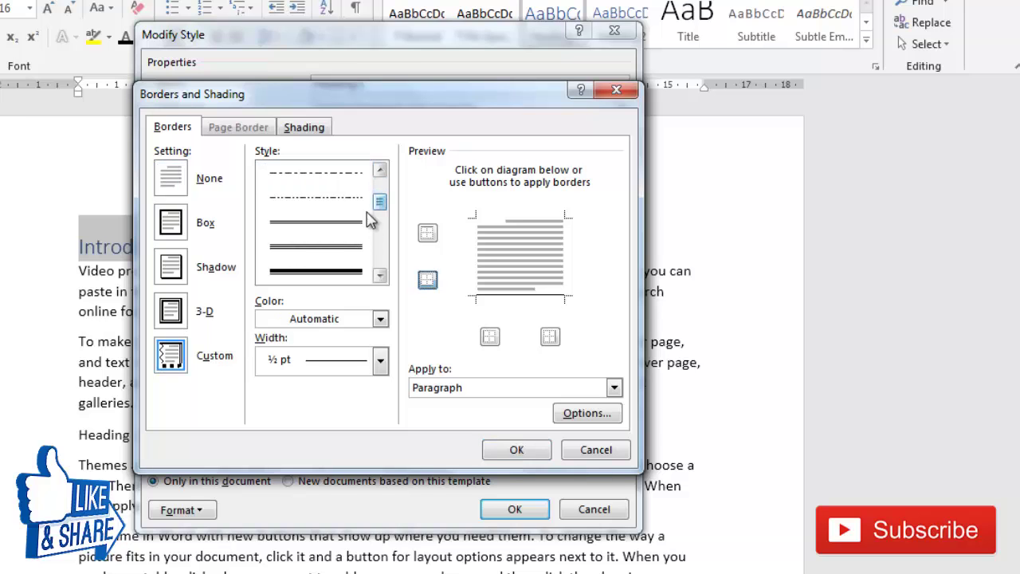
pyautogui.click(310, 229)
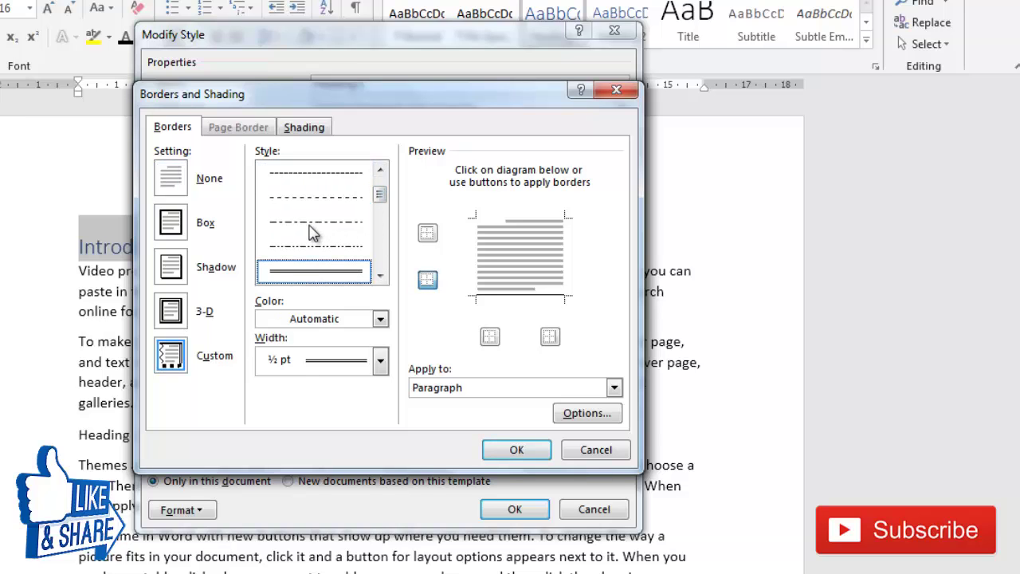
pyautogui.click(517, 450)
# Save the Heading 1 style changes and check the Introduction heading's formatting
pyautogui.click(514, 510)
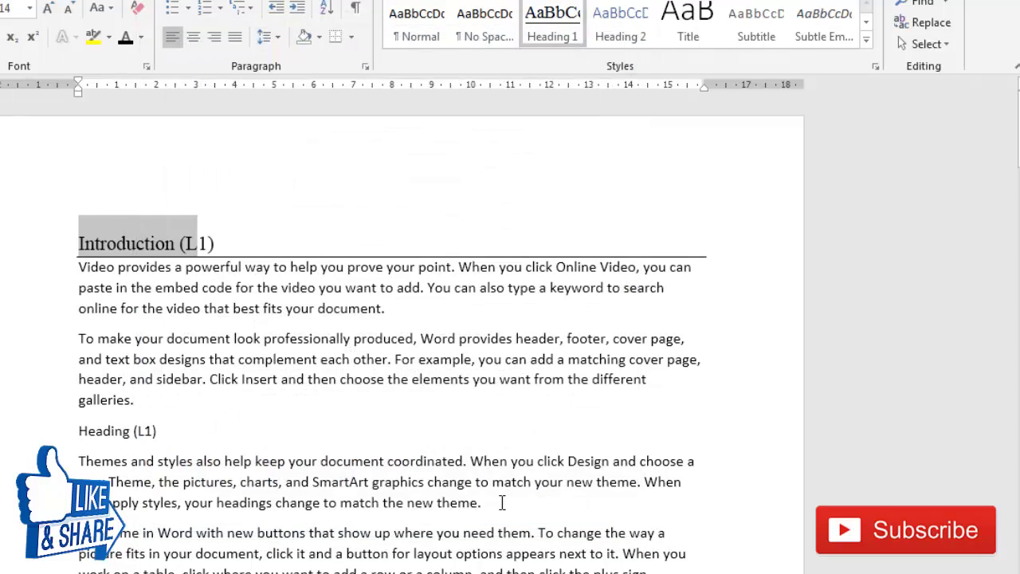
pyautogui.click(323, 394)
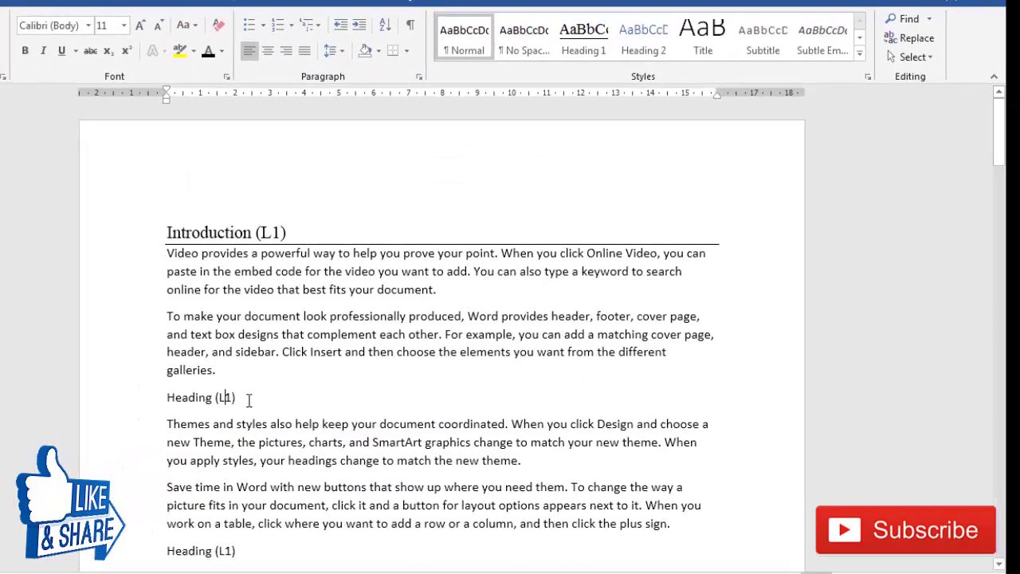
pyautogui.click(179, 239)
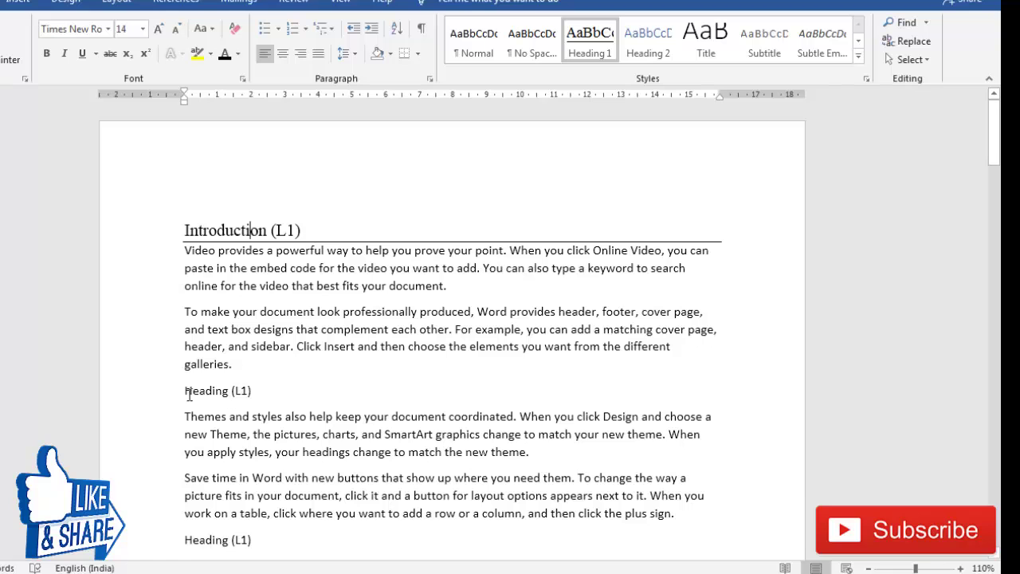
# Apply Heading 1 to both Heading (L1) lines and Heading 2 to Heading (L2)
pyautogui.moveTo(190, 394); pyautogui.dragTo(258, 390)
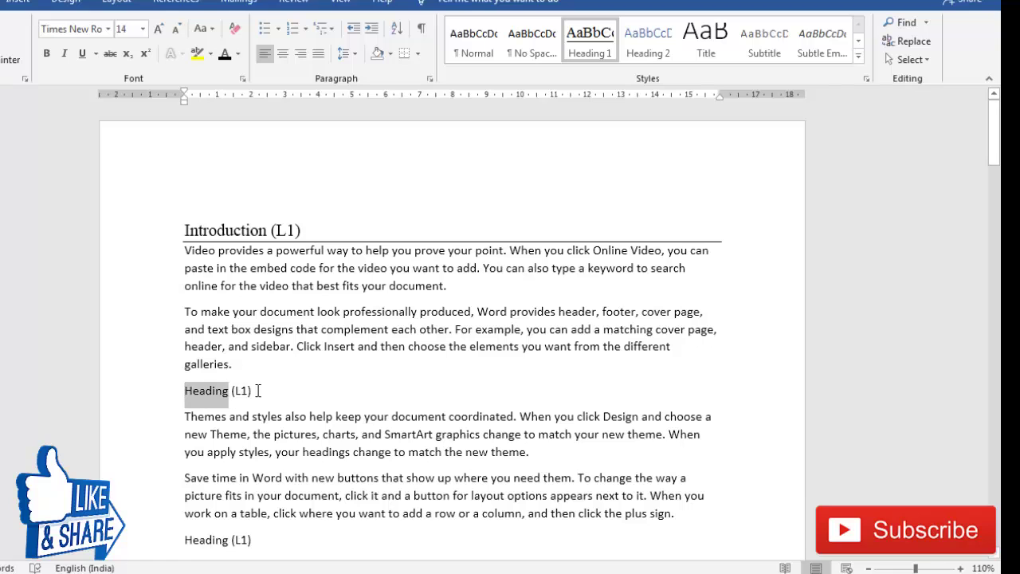
pyautogui.click(586, 50)
pyautogui.scroll(-1, 251, 283)
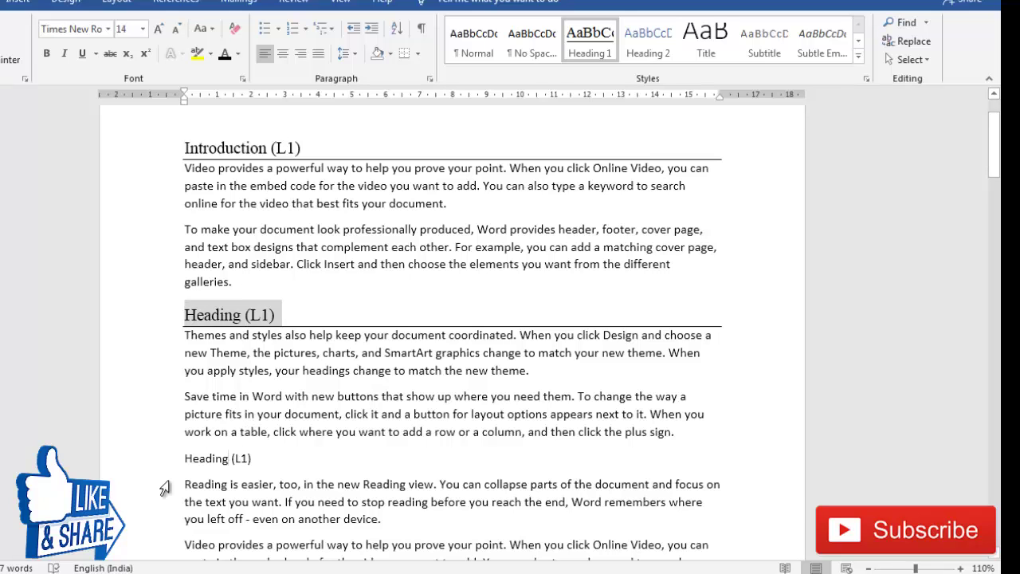
pyautogui.moveTo(188, 460); pyautogui.dragTo(262, 458)
pyautogui.click(579, 50)
pyautogui.scroll(-3, 421, 287)
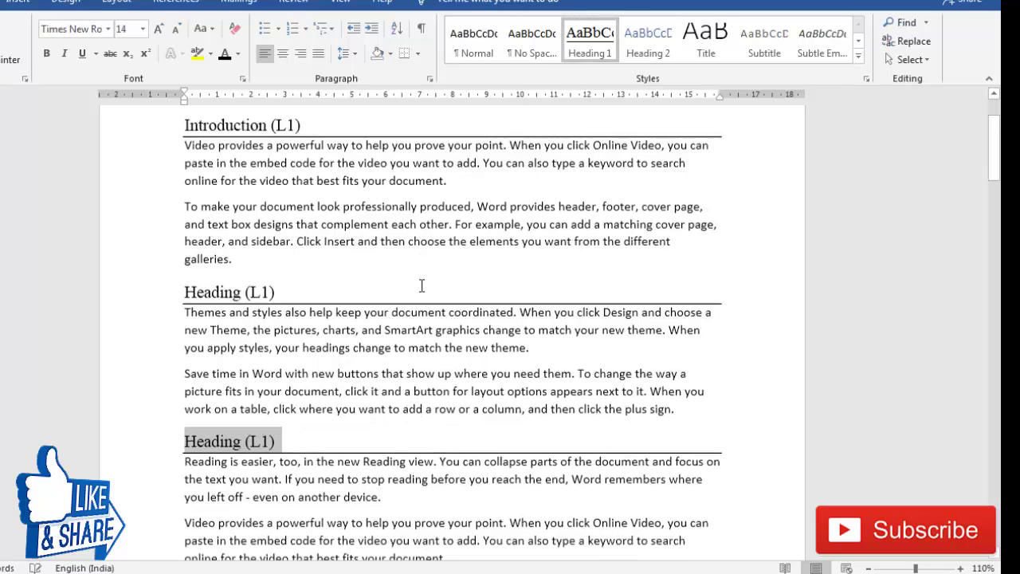
pyautogui.moveTo(187, 403); pyautogui.dragTo(261, 403)
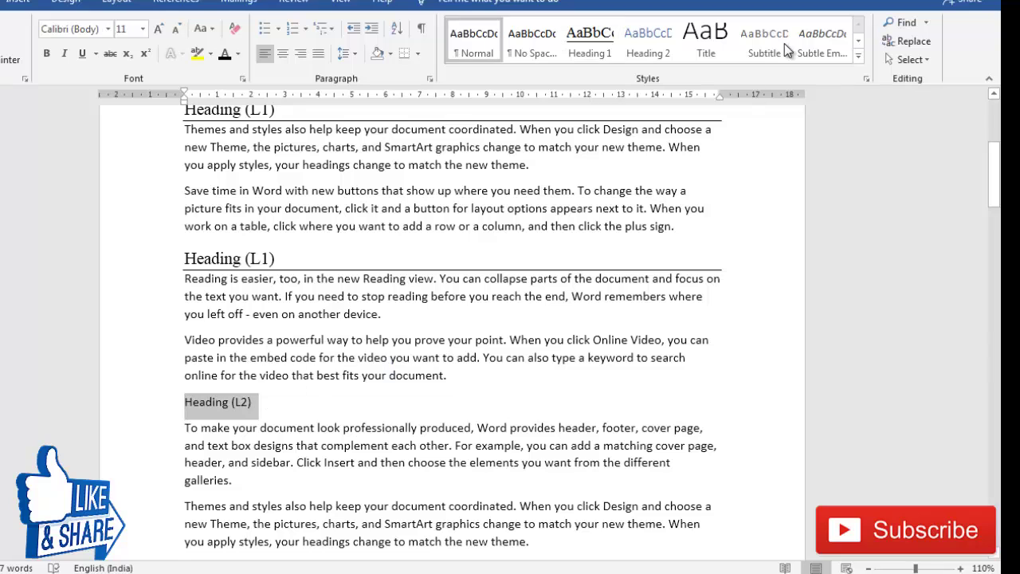
pyautogui.click(641, 49)
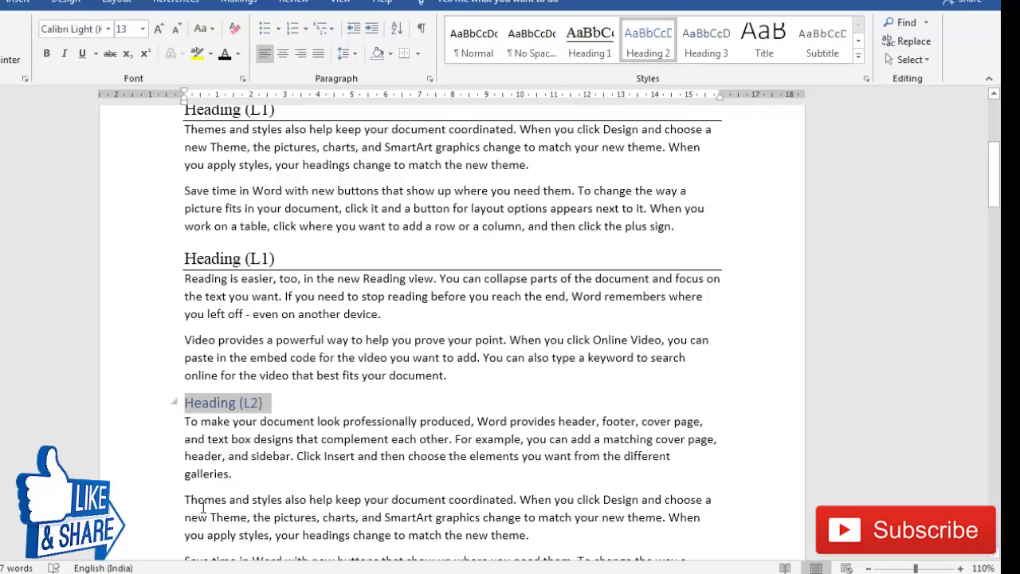
# Modify the Heading 2 style to black, 14 pt, Times New Roman
pyautogui.rightClick(673, 51)
pyautogui.click(694, 60)
pyautogui.click(538, 193)
pyautogui.click(470, 247)
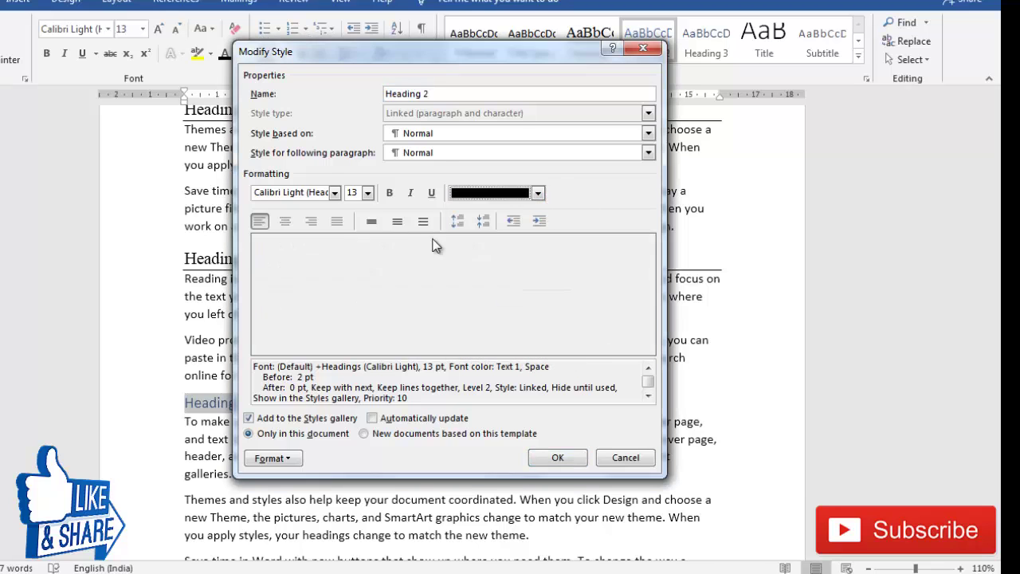
pyautogui.click(367, 193)
pyautogui.click(368, 193)
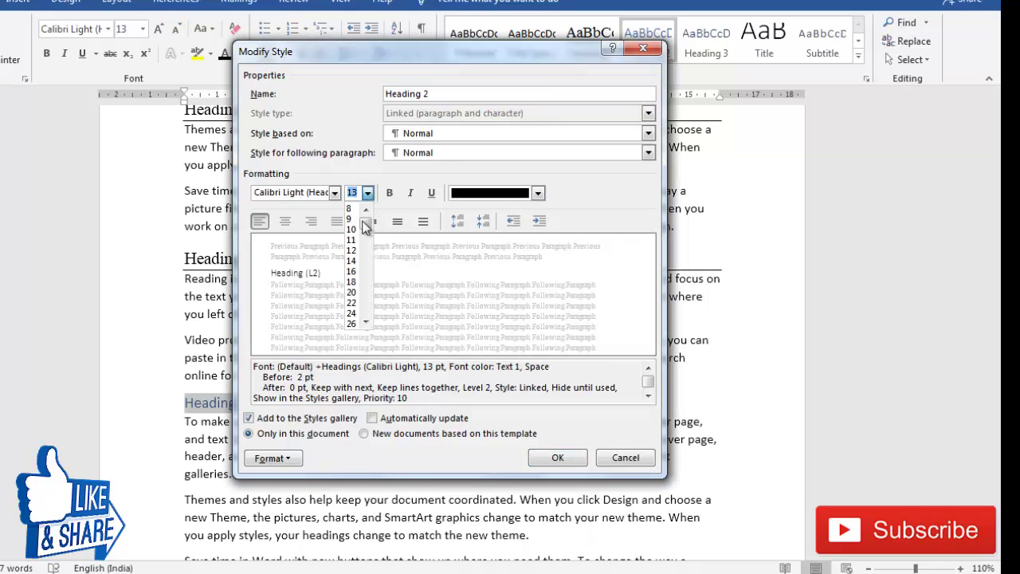
pyautogui.click(352, 263)
pyautogui.click(335, 193)
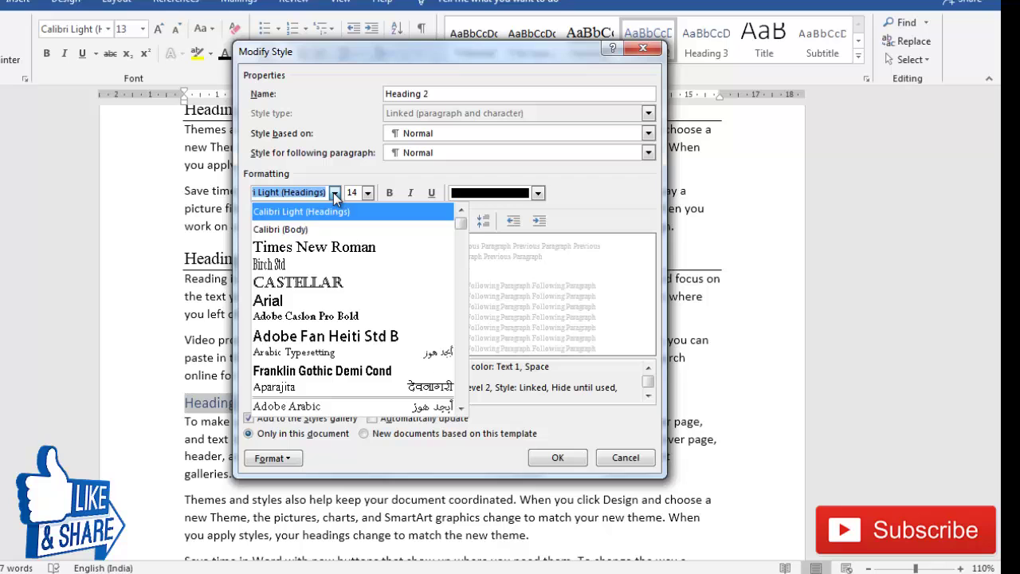
pyautogui.click(331, 247)
pyautogui.click(560, 457)
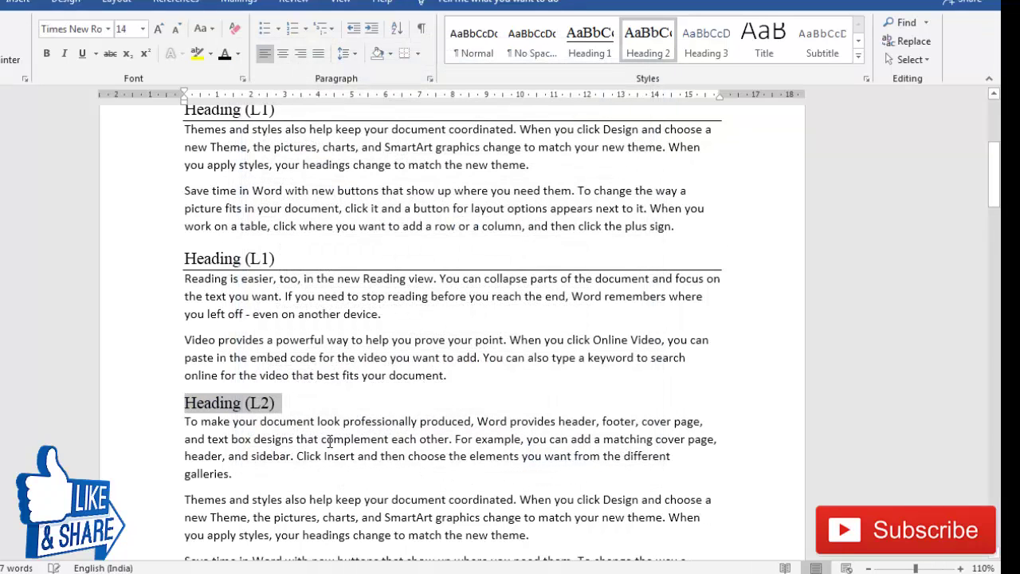
# Reopen the Heading 2 style settings to verify them and confirm
pyautogui.rightClick(626, 42)
pyautogui.click(652, 73)
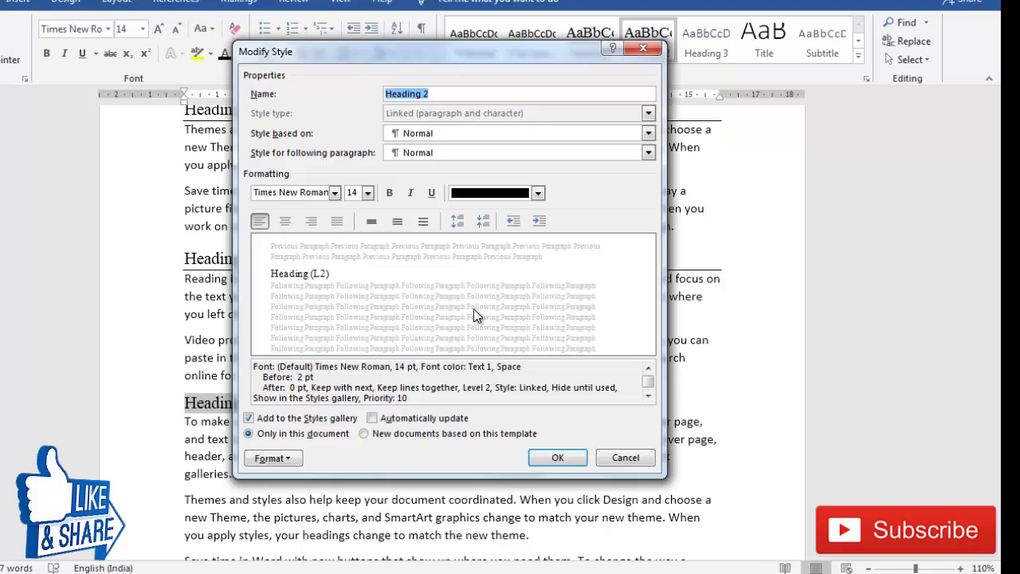
pyautogui.click(549, 464)
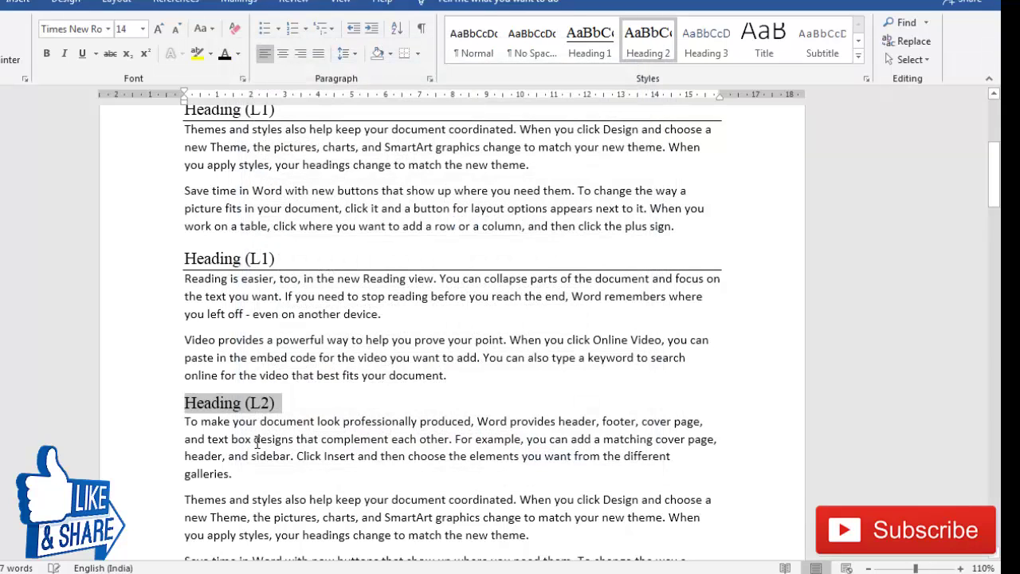
# Apply the Heading 3 style to the first Heading (L3) line
pyautogui.click(257, 443)
pyautogui.scroll(-5, 256, 442)
pyautogui.scroll(-6, 257, 441)
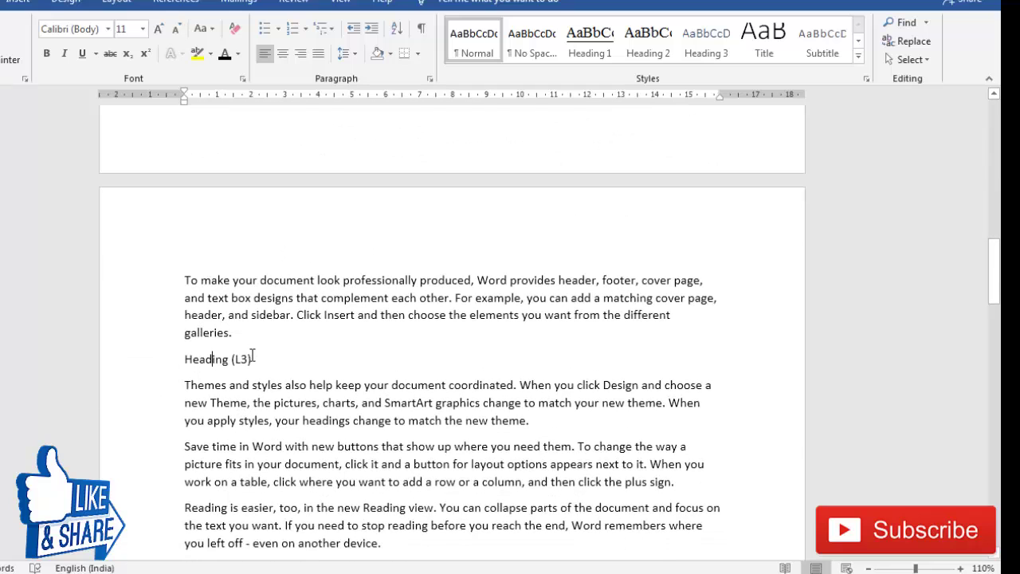
pyautogui.moveTo(253, 359); pyautogui.dragTo(181, 361)
pyautogui.click(704, 38)
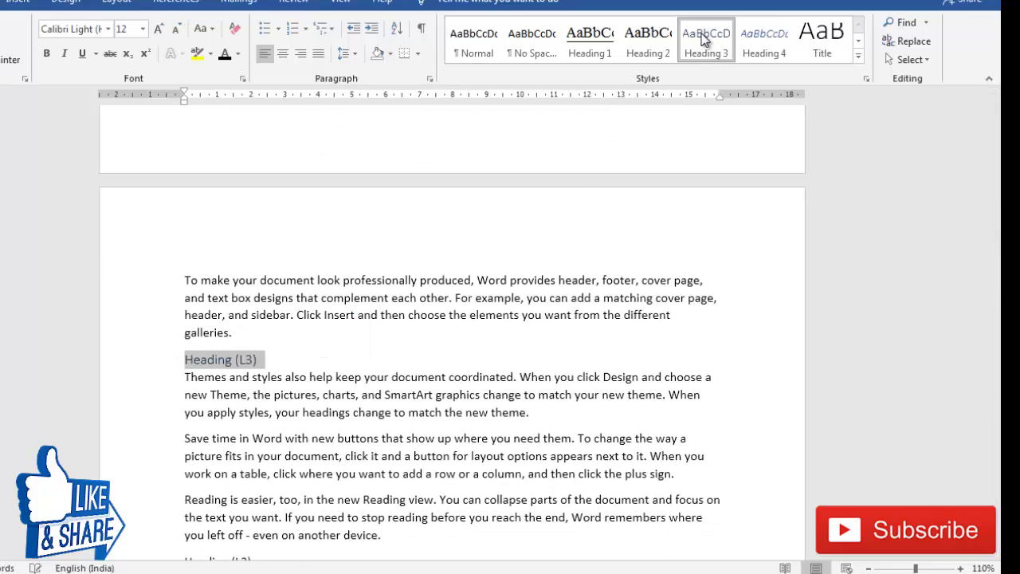
# Modify the Heading 3 style to black Times New Roman
pyautogui.rightClick(705, 38)
pyautogui.click(734, 62)
pyautogui.click(538, 193)
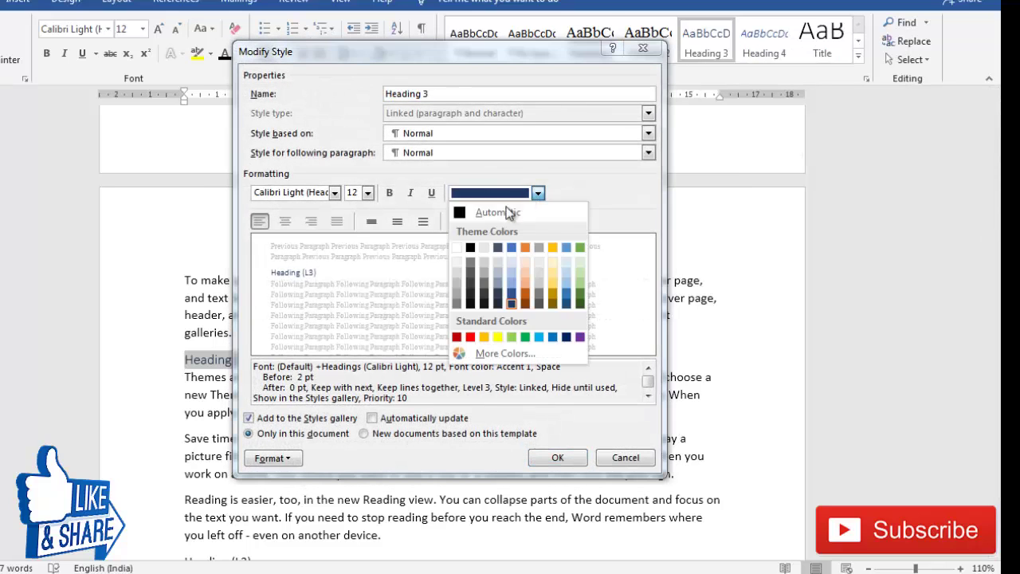
pyautogui.click(470, 248)
pyautogui.click(335, 192)
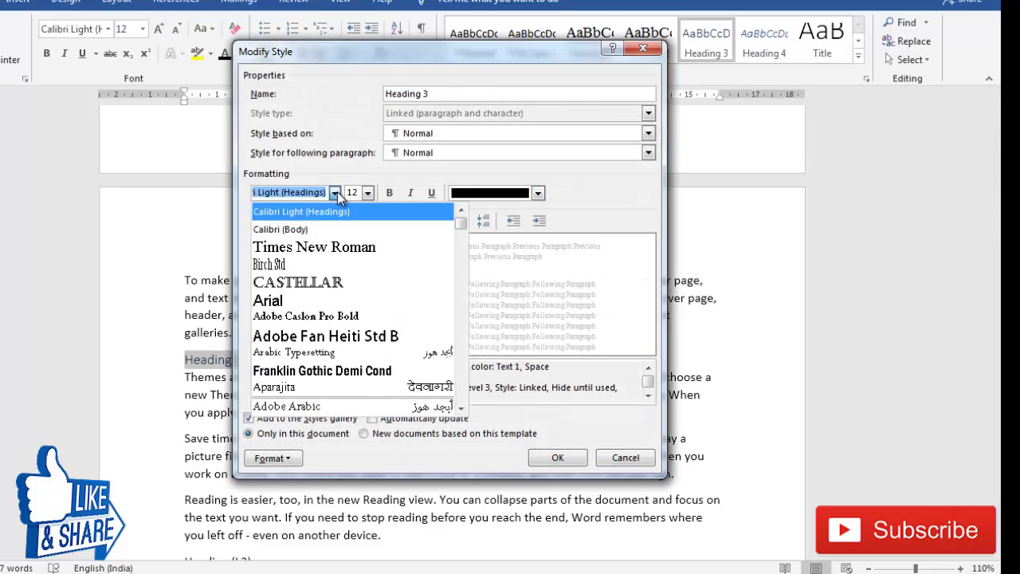
pyautogui.click(300, 249)
pyautogui.click(557, 456)
pyautogui.scroll(-5, 464, 470)
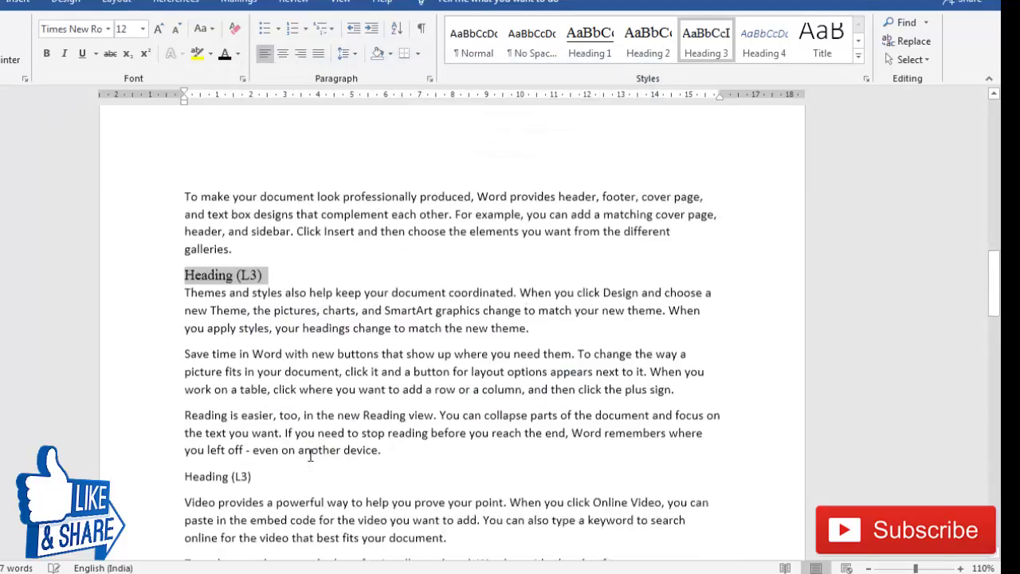
pyautogui.click(241, 319)
# Apply Heading 3 to the second Heading (L3) line, then put the caret before Introduction (L1)
pyautogui.tripleClick(209, 312)
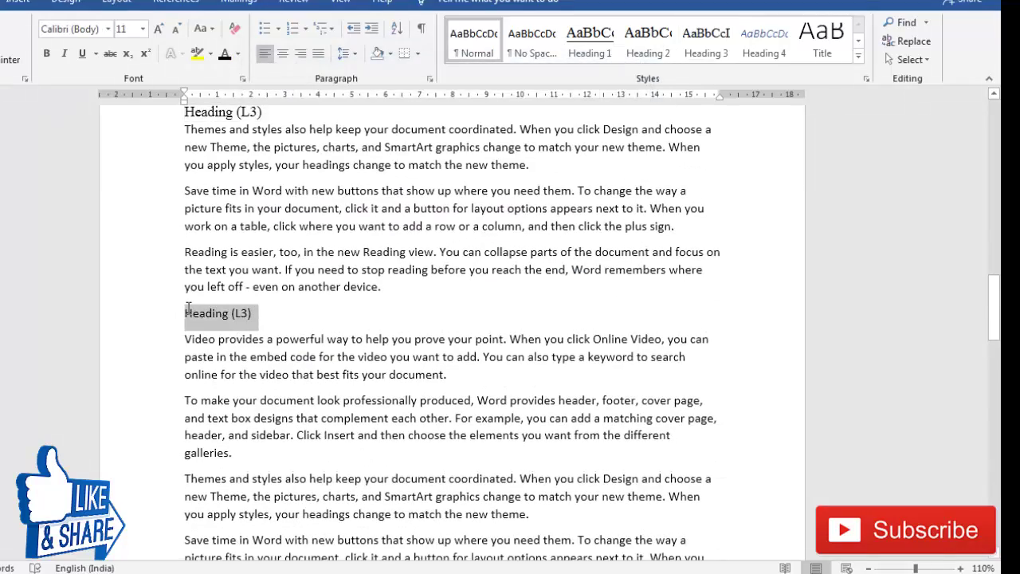
pyautogui.click(706, 40)
pyautogui.scroll(-3, 378, 370)
pyautogui.scroll(-13, 360, 403)
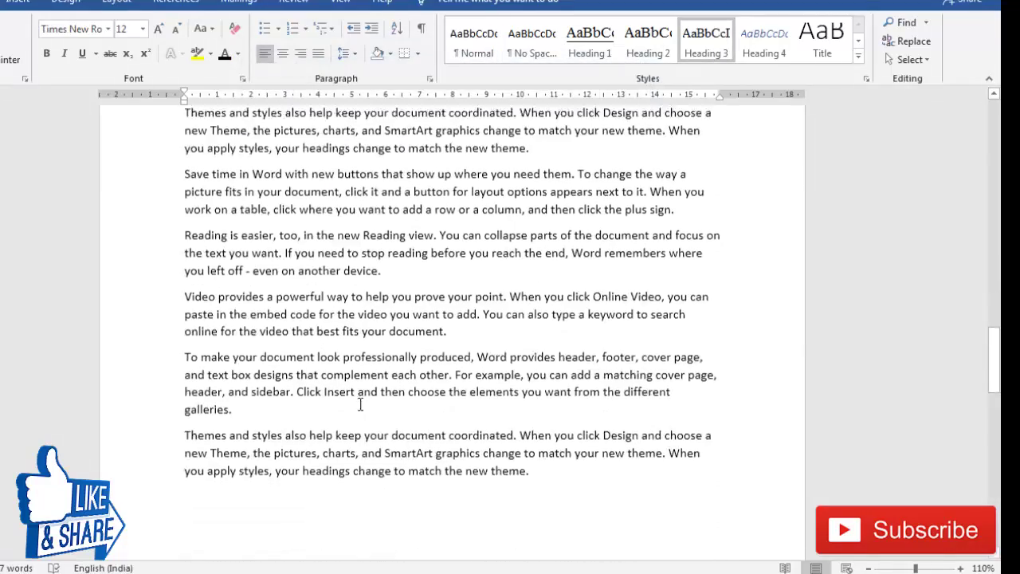
pyautogui.scroll(18, 358, 411)
pyautogui.scroll(10, 358, 408)
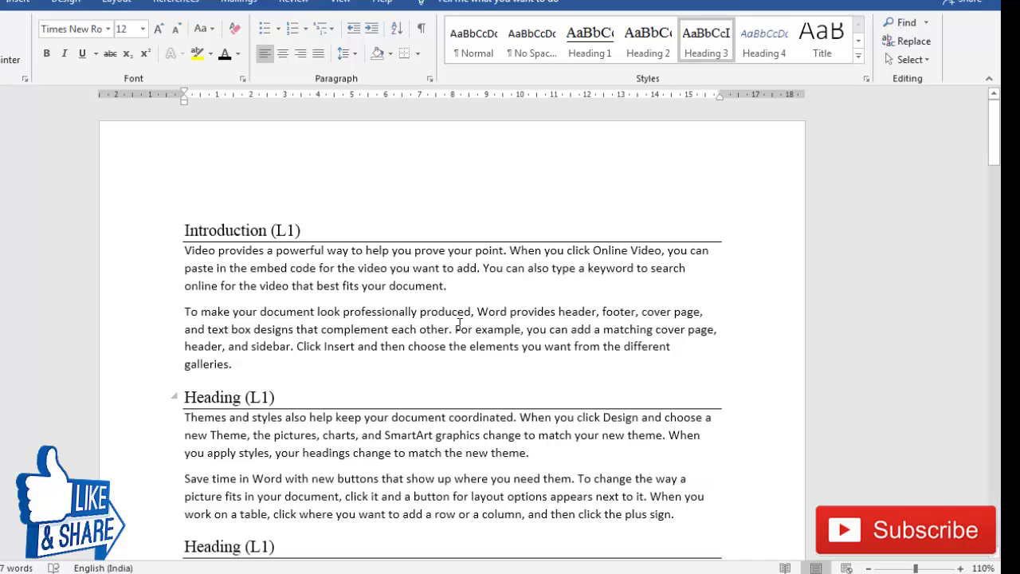
pyautogui.click(176, 208)
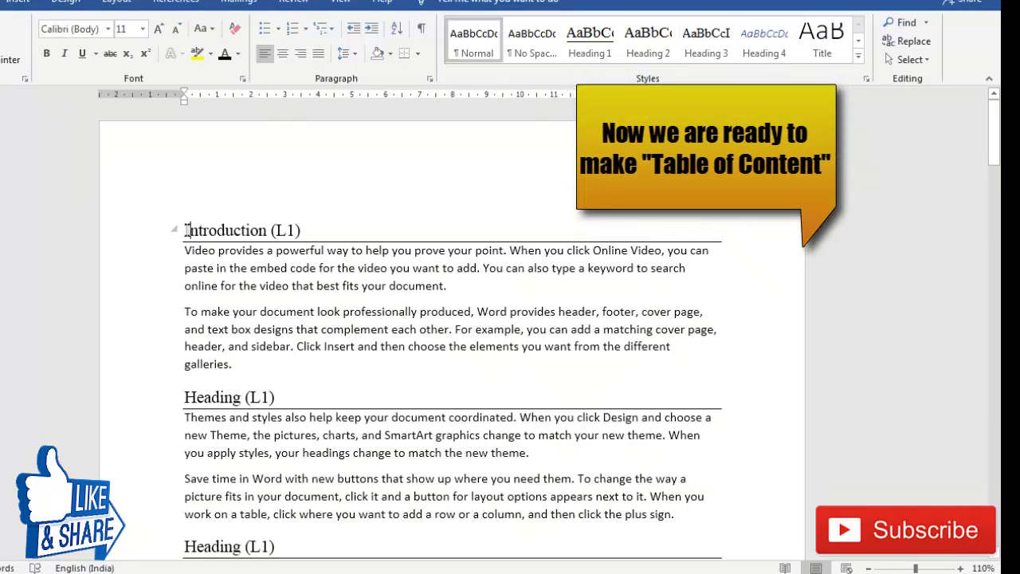
pyautogui.click(185, 231)
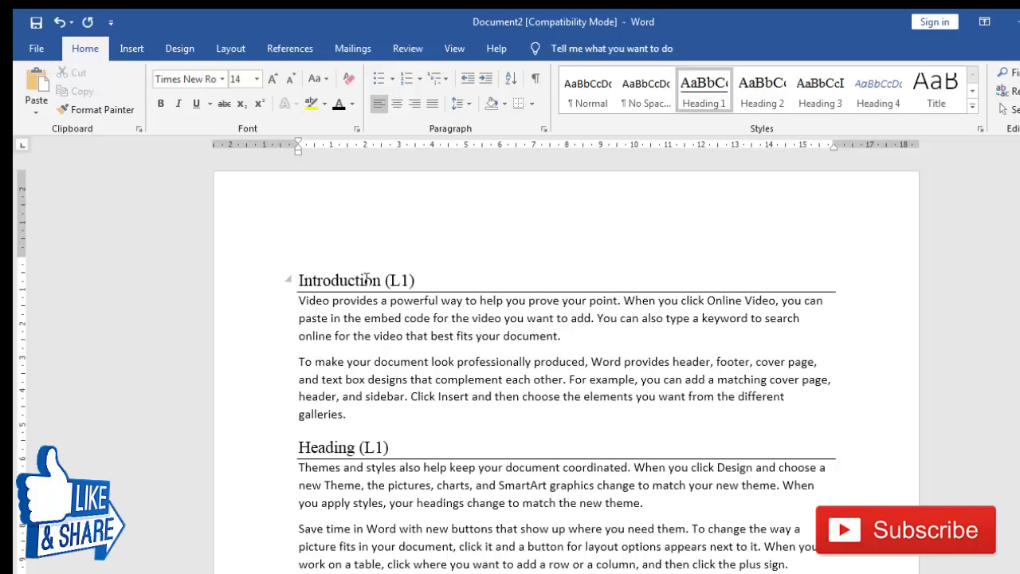
# Insert a page break before Introduction (L1) with Ctrl+Enter and display formatting marks
pyautogui.press('Return')
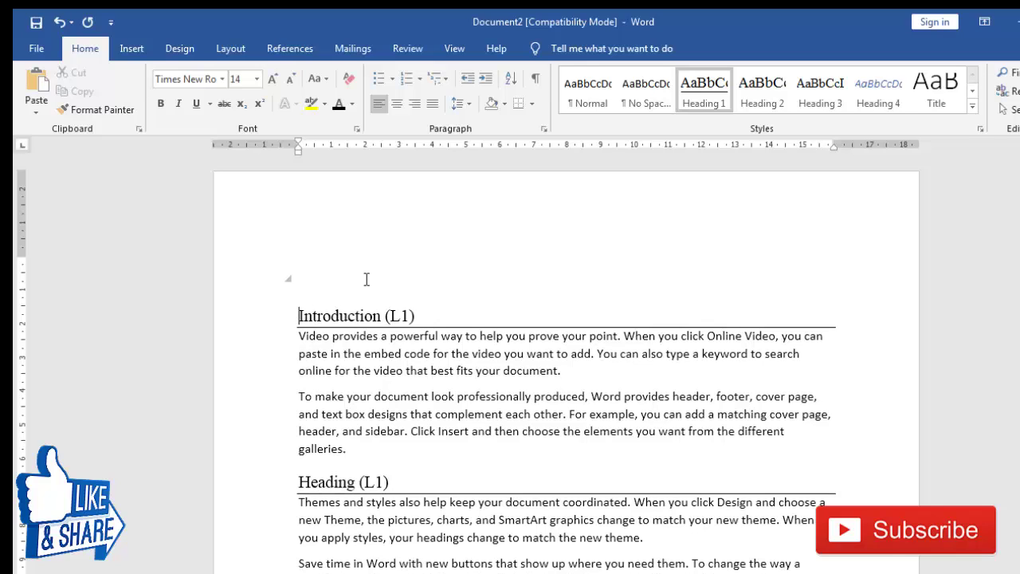
pyautogui.press('BackSpace')
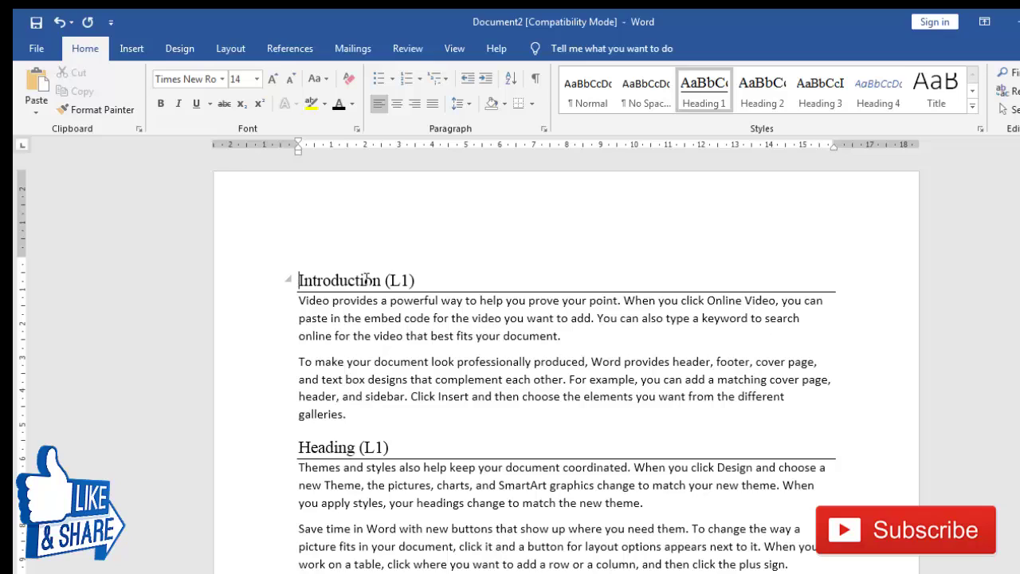
pyautogui.hotkey('ctrl', 'Return')
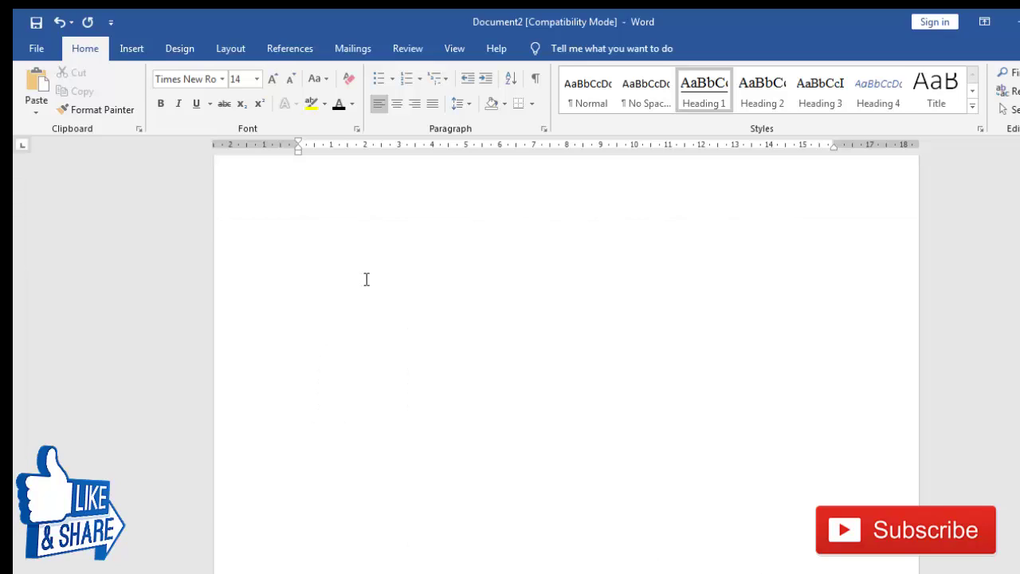
pyautogui.click(536, 78)
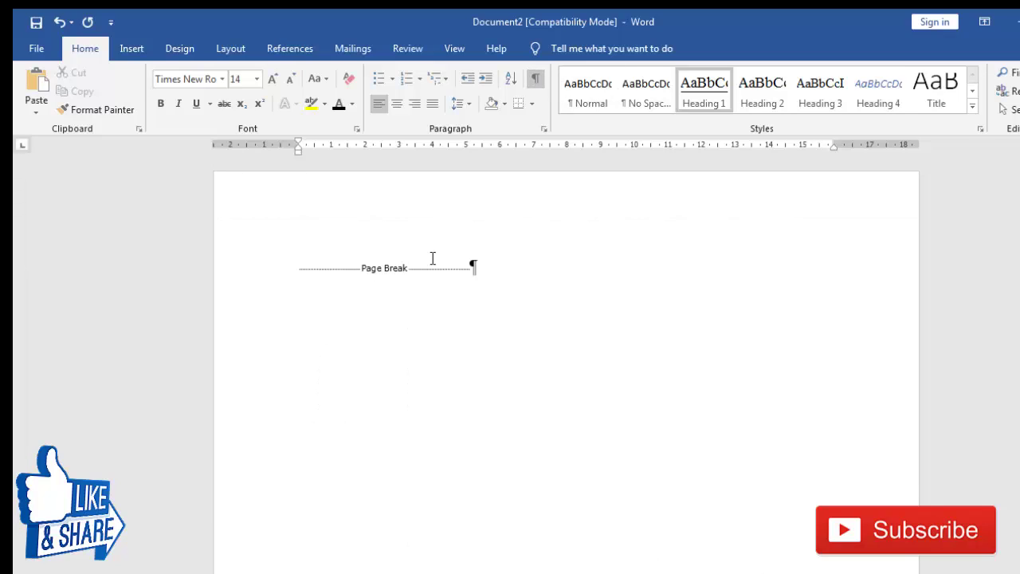
pyautogui.click(291, 281)
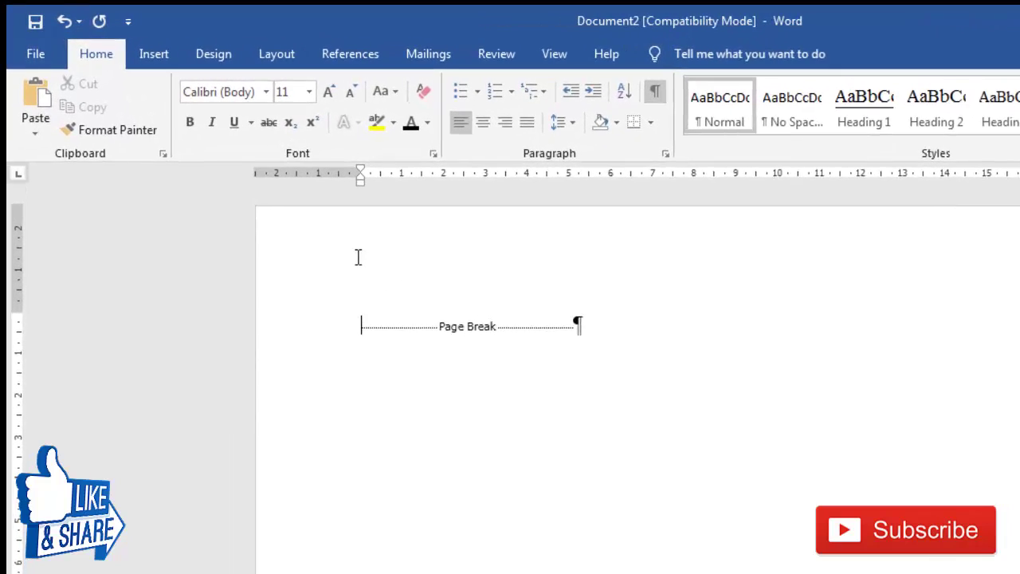
# Insert the Automatic Table 2 table of contents from the References tab on page one
pyautogui.click(350, 54)
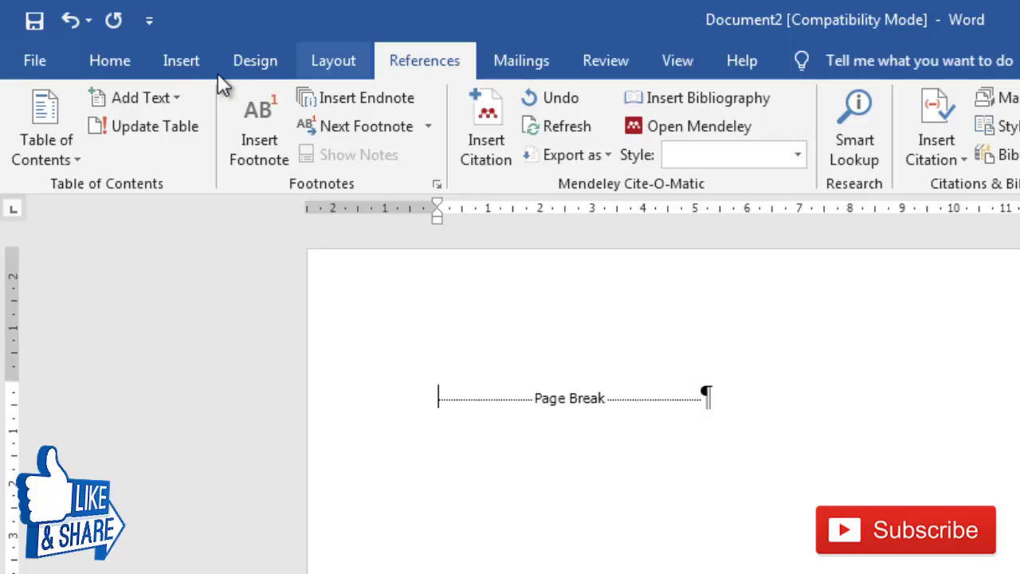
pyautogui.click(71, 160)
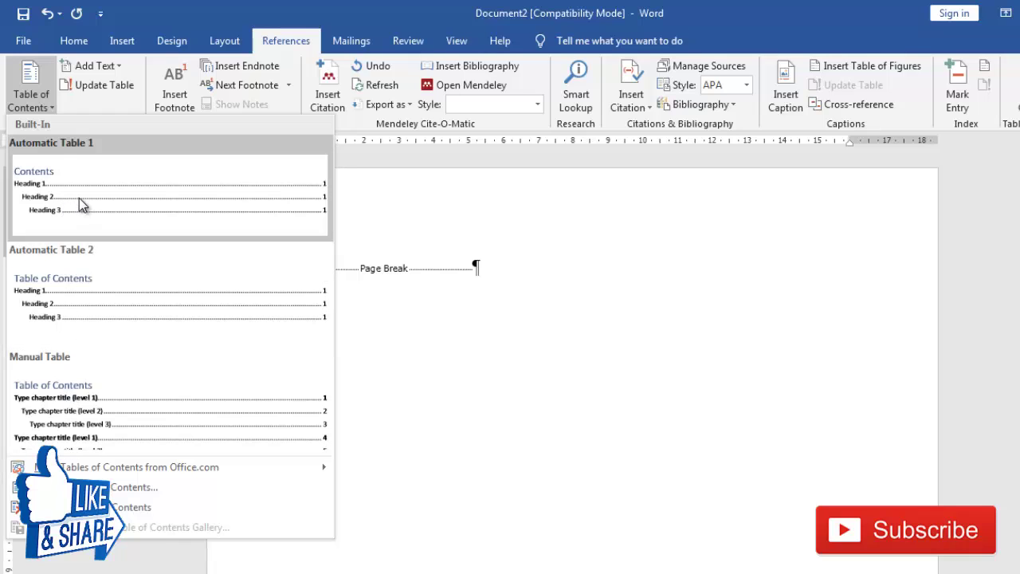
pyautogui.click(66, 308)
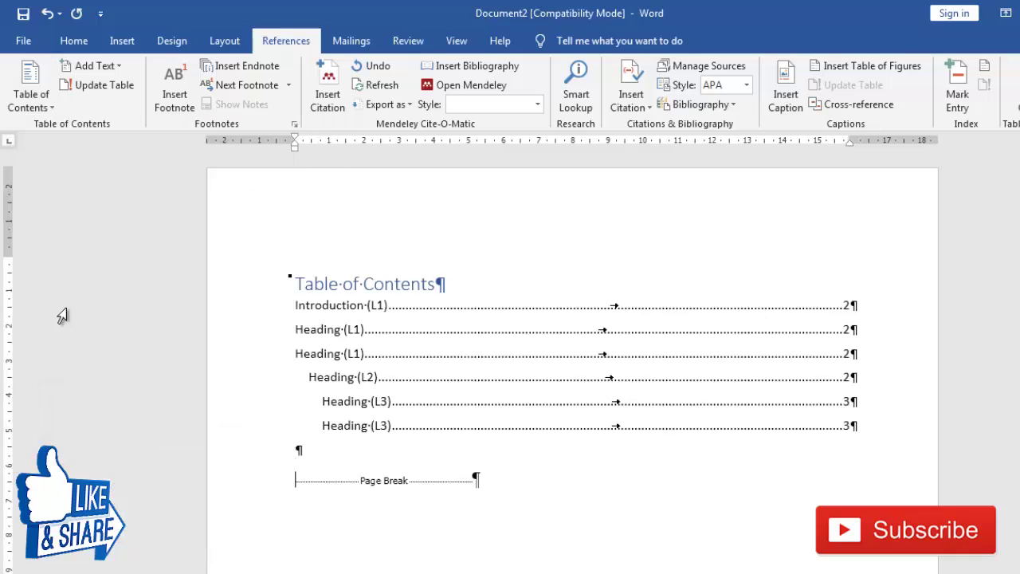